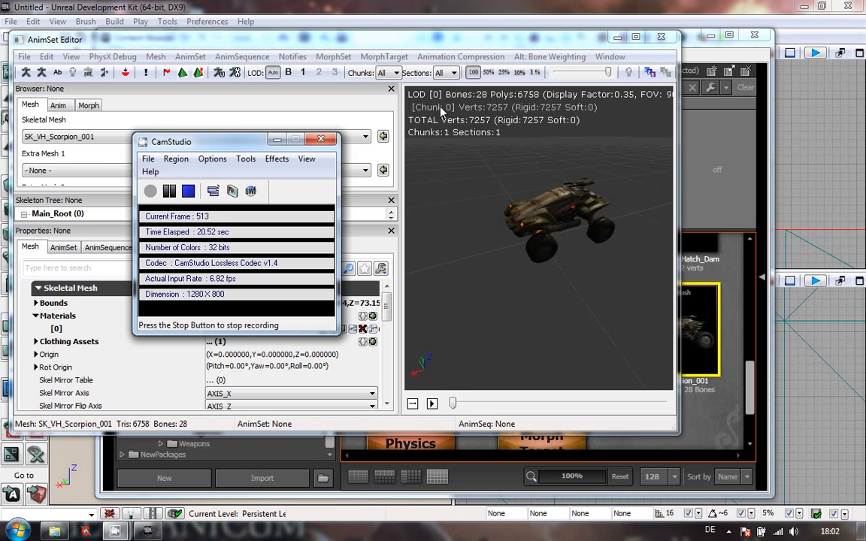
# Examine how the Scorpion mesh's level of detail responds to viewing distance, using an enlarged preview and several camera angles
pyautogui.moveTo(587, 274)
pyautogui.mouseDown()
pyautogui.moveTo(411, 222)
pyautogui.moveTo(675, 252)
pyautogui.moveTo(582, 271)
pyautogui.mouseUp()
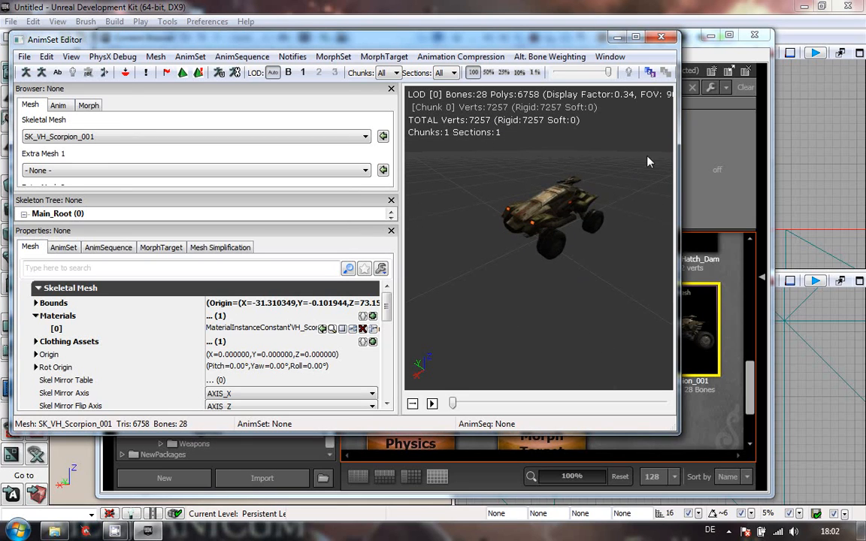
pyautogui.moveTo(680, 169); pyautogui.dragTo(766, 161)
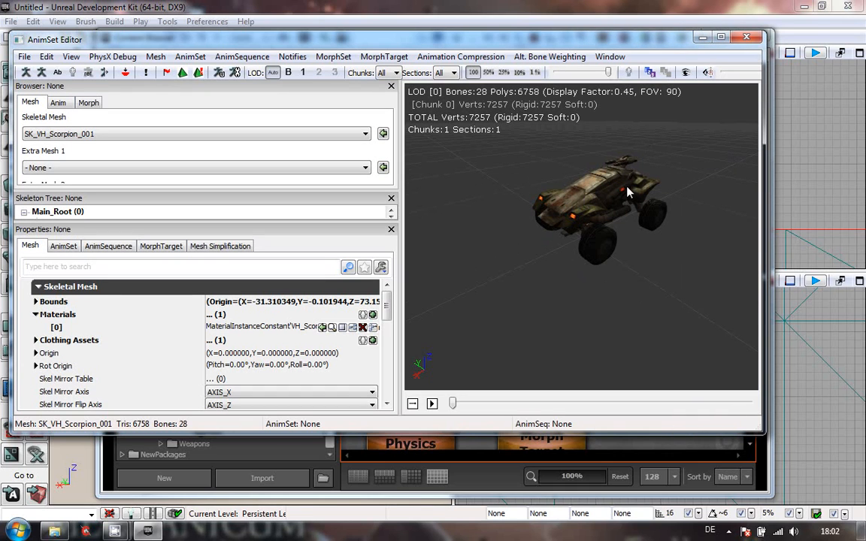
pyautogui.moveTo(640, 207)
pyautogui.mouseDown(button='right')
pyautogui.moveTo(662, 120)
pyautogui.moveTo(627, 267)
pyautogui.moveTo(636, 211)
pyautogui.moveTo(633, 221)
pyautogui.mouseUp(button='right')
pyautogui.moveTo(632, 221); pyautogui.dragTo(626, 193)
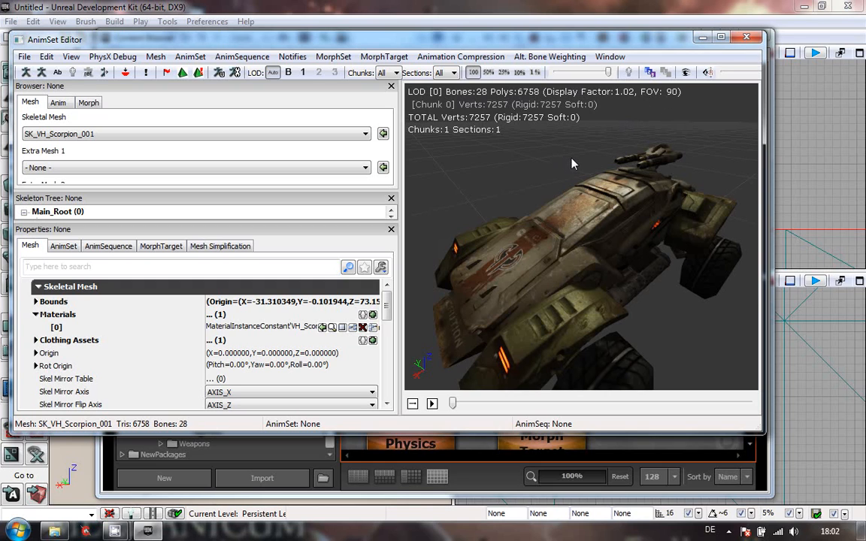
pyautogui.moveTo(572, 164); pyautogui.dragTo(756, 396)
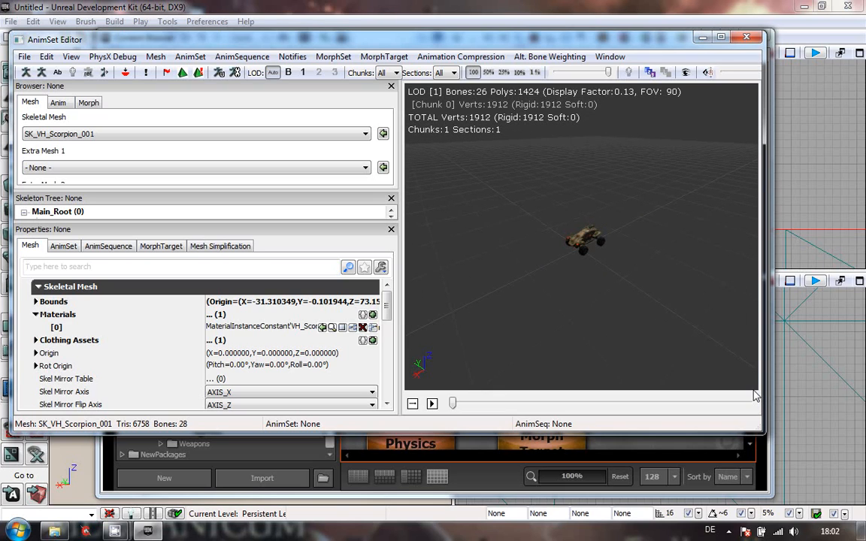
pyautogui.moveTo(746, 359); pyautogui.dragTo(733, 299)
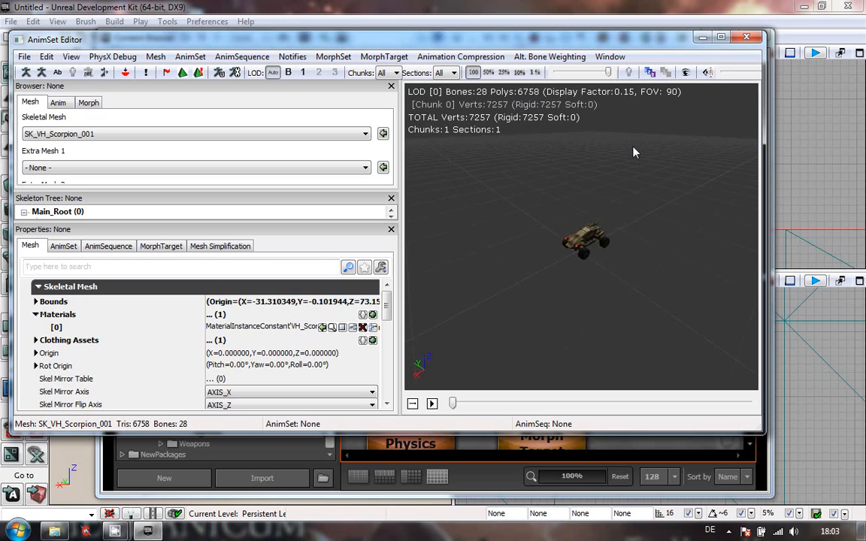
pyautogui.moveTo(633, 149); pyautogui.dragTo(633, 152, button='right')
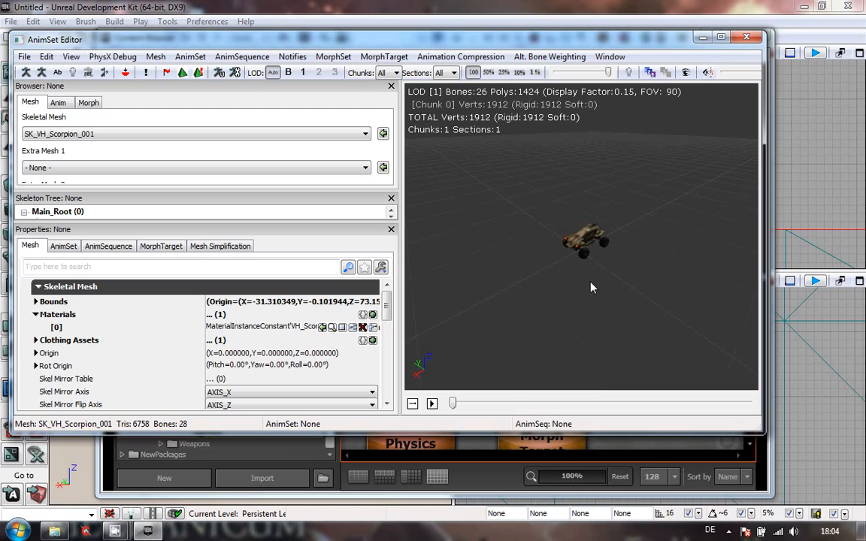
pyautogui.moveTo(592, 337); pyautogui.dragTo(608, 214)
pyautogui.moveTo(593, 335); pyautogui.dragTo(613, 323, button='right')
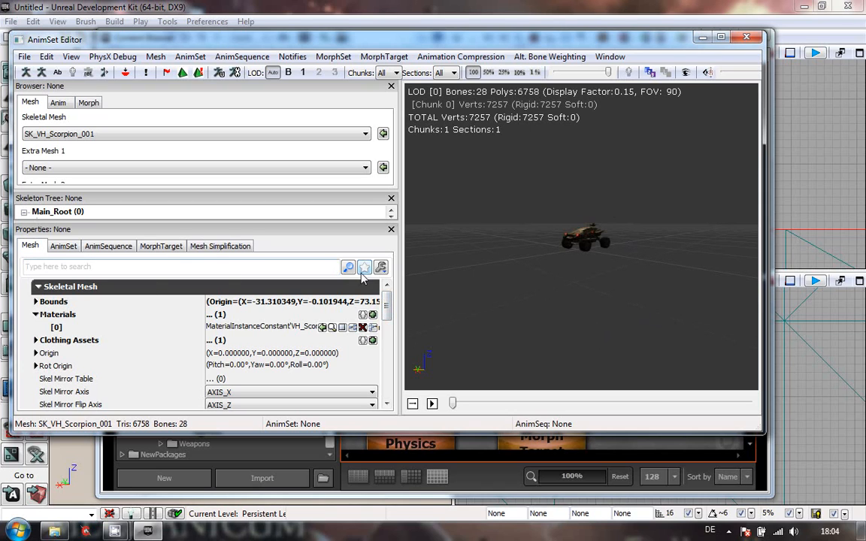
# Expand LODInfo entry [0] in the skeletal mesh properties and examine its display settings against a close-up of the Scorpion
pyautogui.moveTo(385, 310); pyautogui.dragTo(387, 341)
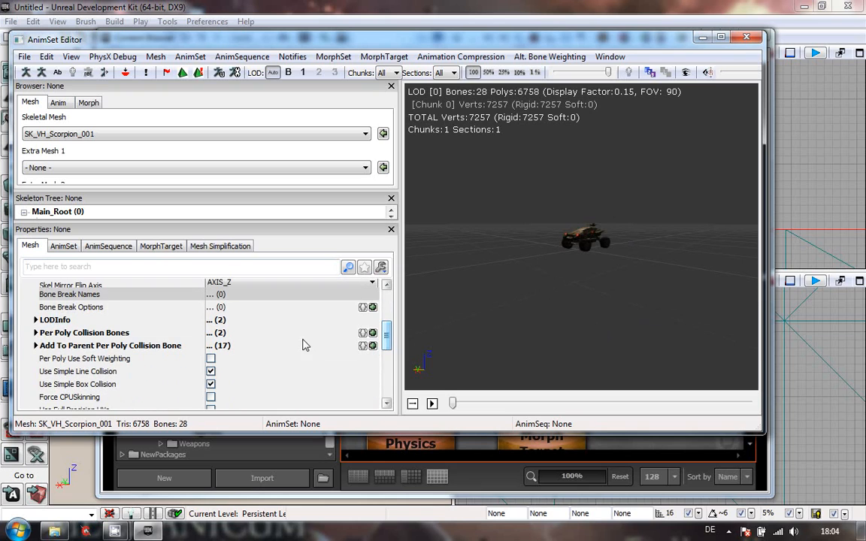
pyautogui.scroll(3, 348, 304)
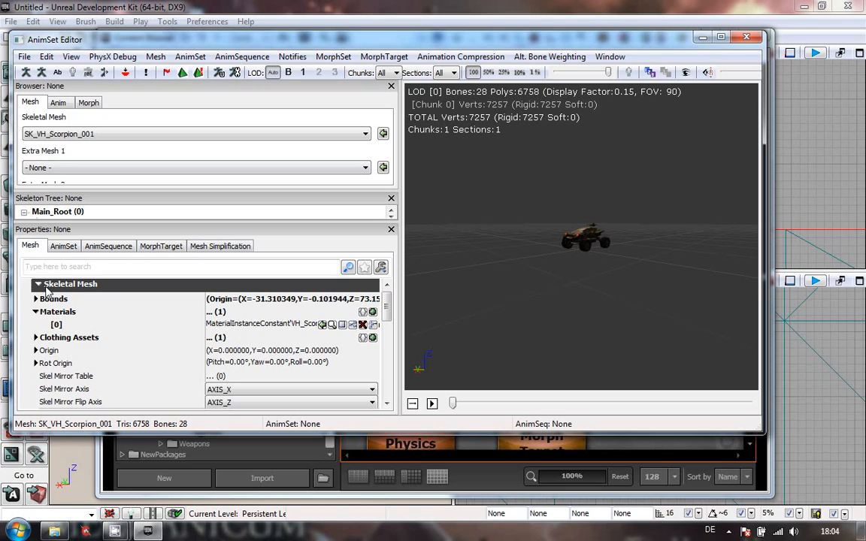
pyautogui.moveTo(387, 301); pyautogui.dragTo(399, 336)
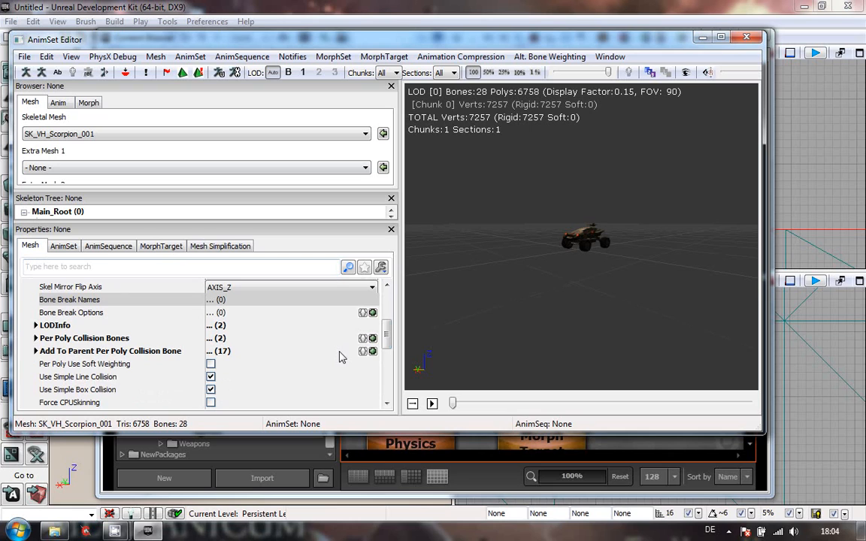
pyautogui.click(36, 326)
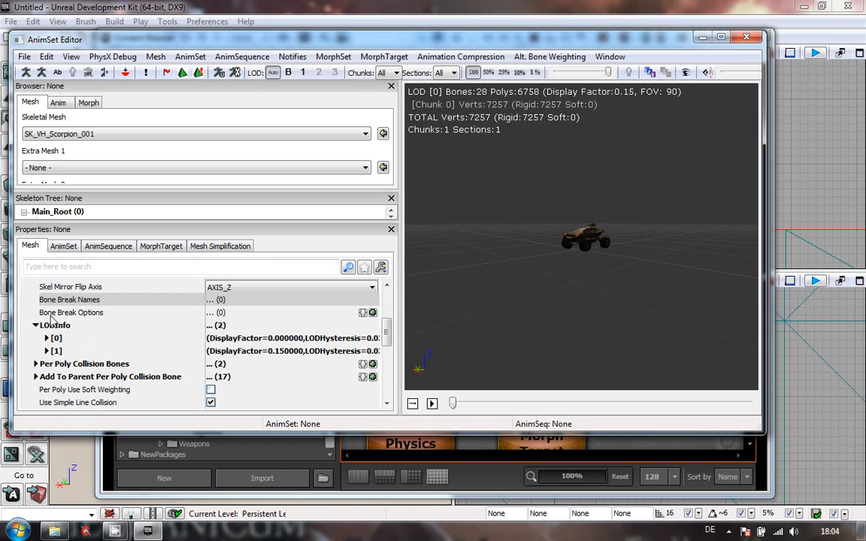
pyautogui.click(47, 339)
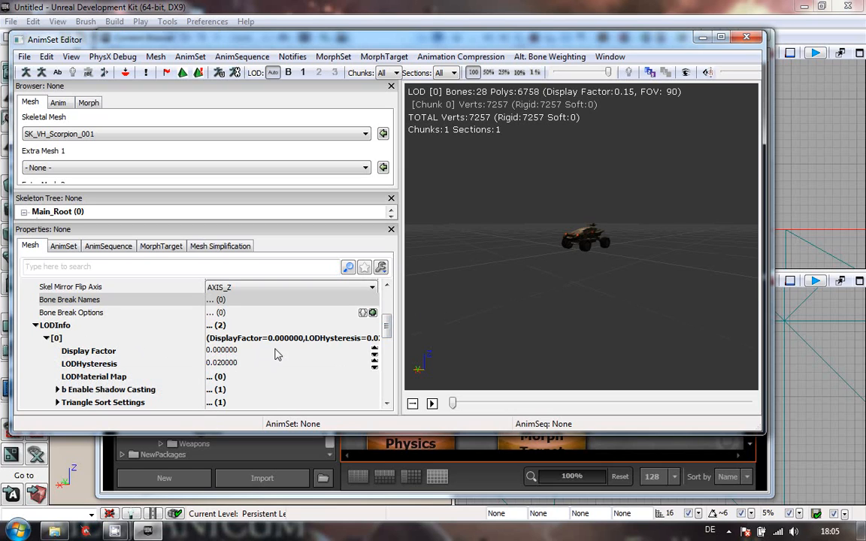
pyautogui.moveTo(544, 262); pyautogui.dragTo(530, 248)
pyautogui.moveTo(531, 249)
pyautogui.mouseDown(button='right')
pyautogui.moveTo(547, 84)
pyautogui.moveTo(607, 84)
pyautogui.moveTo(538, 261)
pyautogui.mouseUp(button='right')
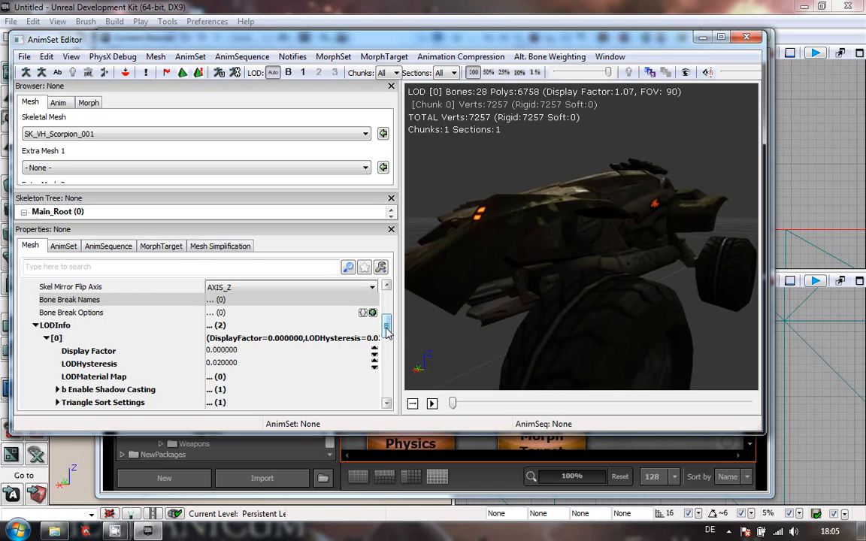
# Expand LODInfo entry [1] and compare its Display Factor with the Scorpion preview viewed from far away
pyautogui.moveTo(386, 330); pyautogui.dragTo(386, 341)
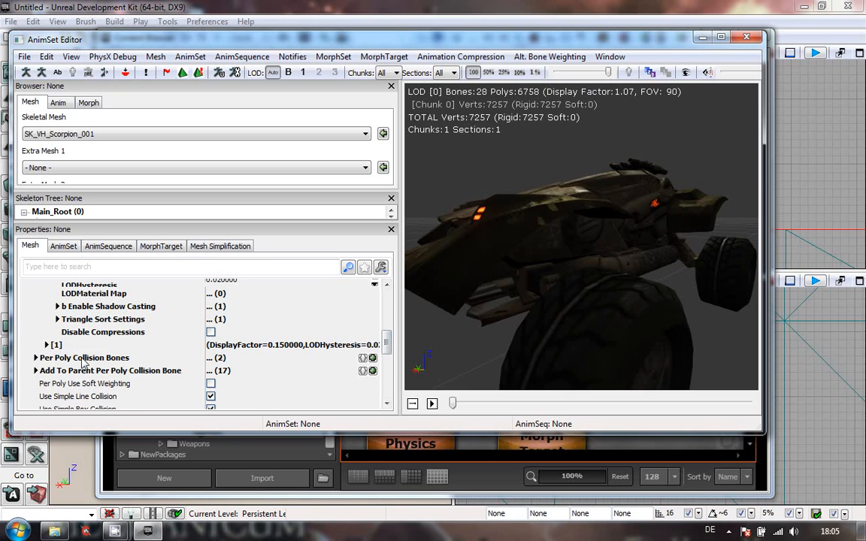
pyautogui.click(46, 346)
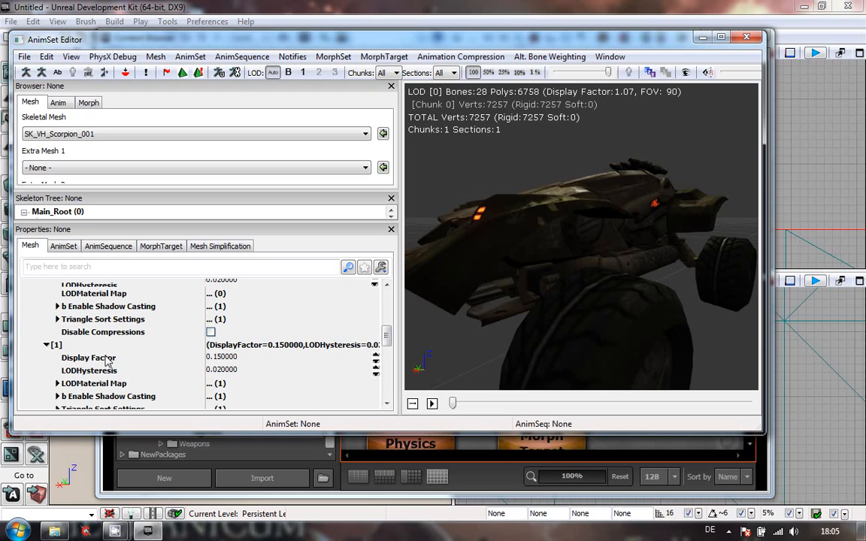
pyautogui.moveTo(118, 364)
pyautogui.moveTo(581, 203); pyautogui.dragTo(640, 269)
pyautogui.moveTo(641, 227); pyautogui.dragTo(759, 396, button='right')
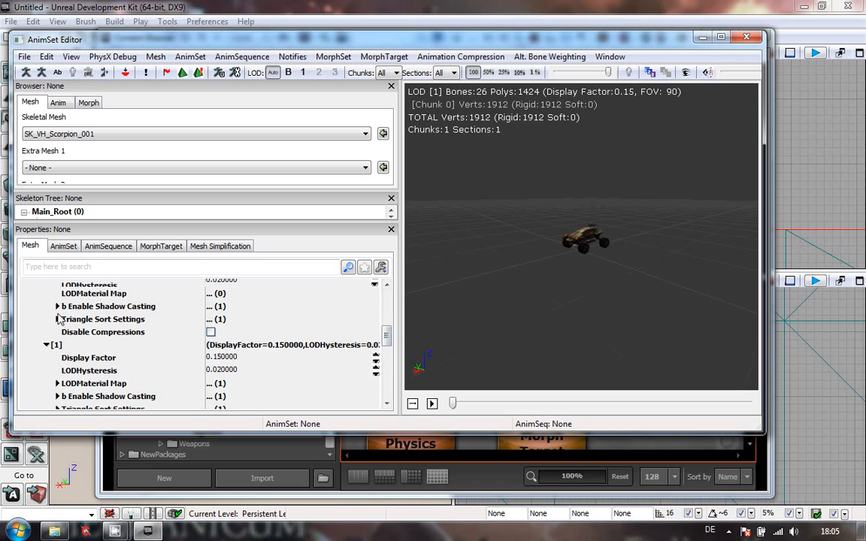
# Review entry [1]'s LODMaterial Map, shadow casting and triangle sort settings, then collapse the entry and close the AnimSet Editor
pyautogui.click(57, 384)
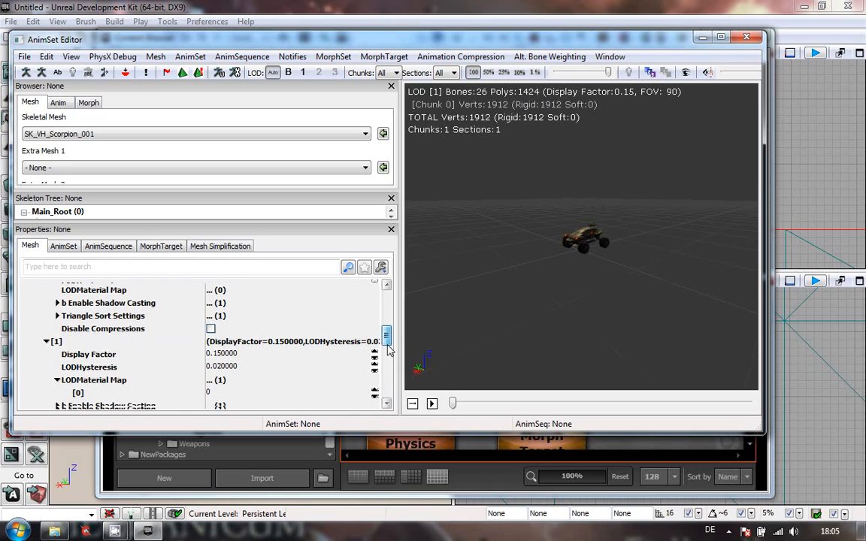
pyautogui.scroll(-2, 386, 340)
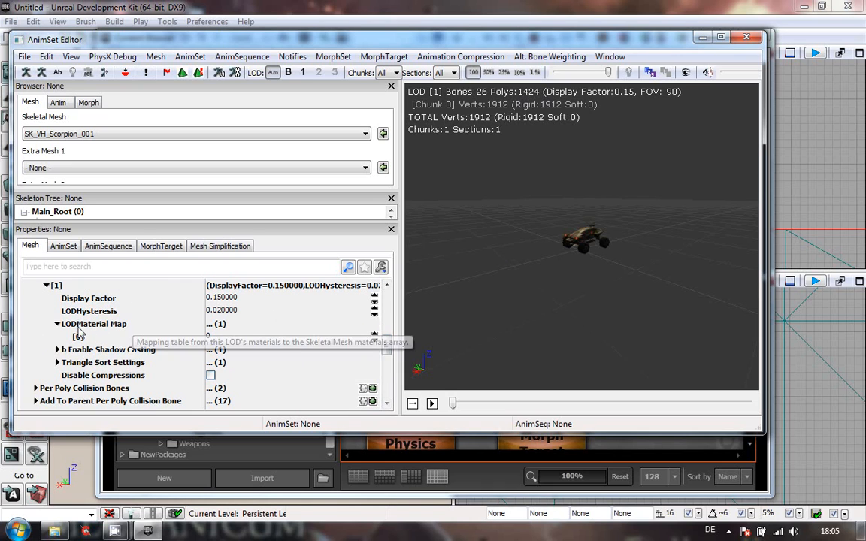
pyautogui.click(57, 351)
pyautogui.click(57, 376)
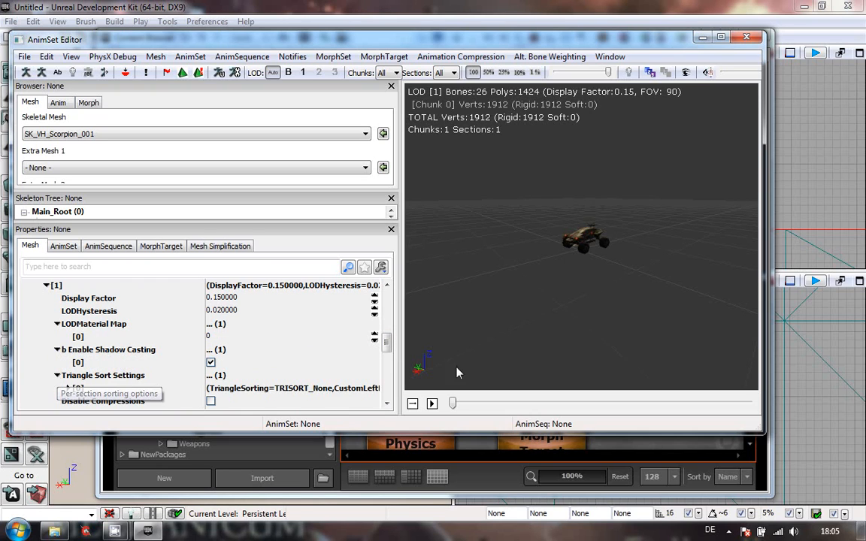
pyautogui.scroll(-1, 387, 344)
pyautogui.scroll(-2, 387, 345)
pyautogui.scroll(1, 387, 346)
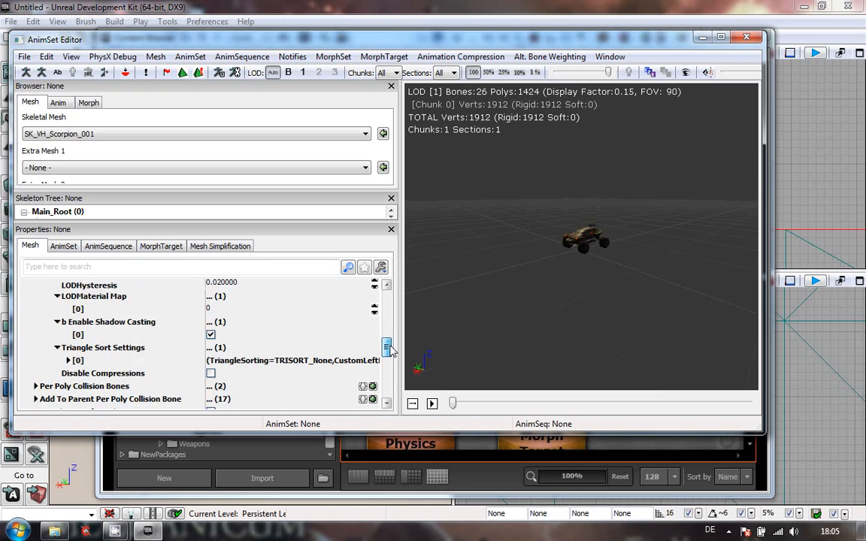
pyautogui.scroll(3, 388, 347)
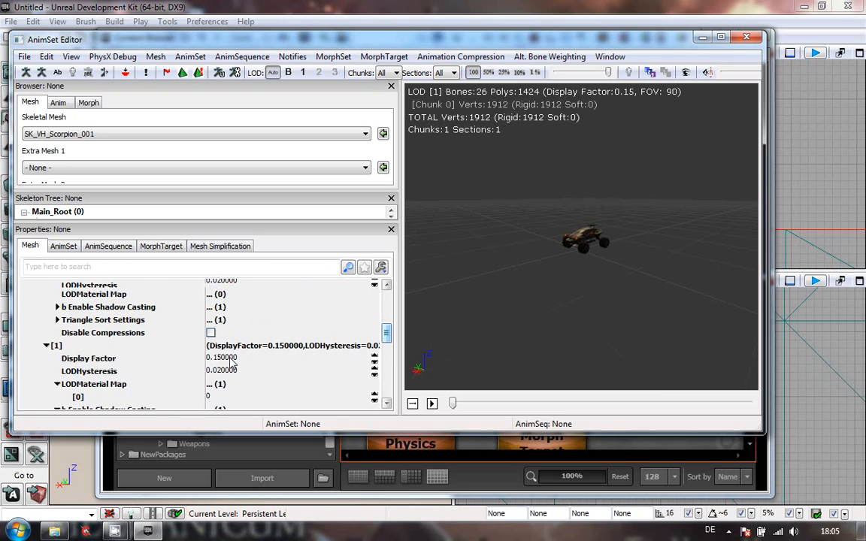
pyautogui.click(47, 346)
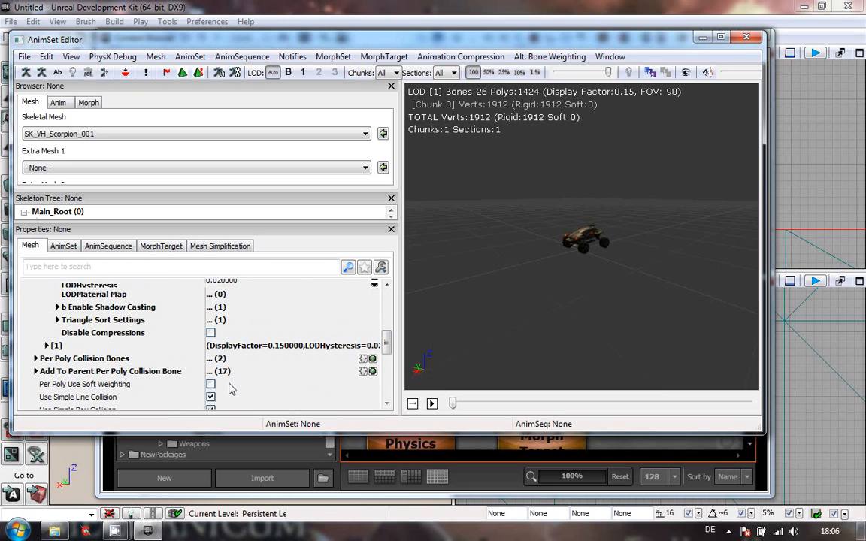
pyautogui.click(746, 37)
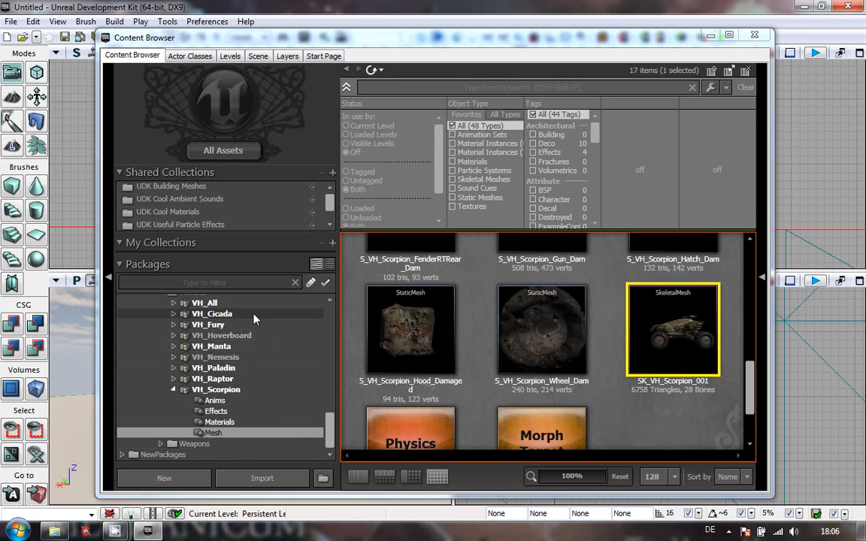
# Open the skeletal mesh SK_VH_Cicada from the Mesh group of the VH_Cicada package
pyautogui.doubleClick(211, 313)
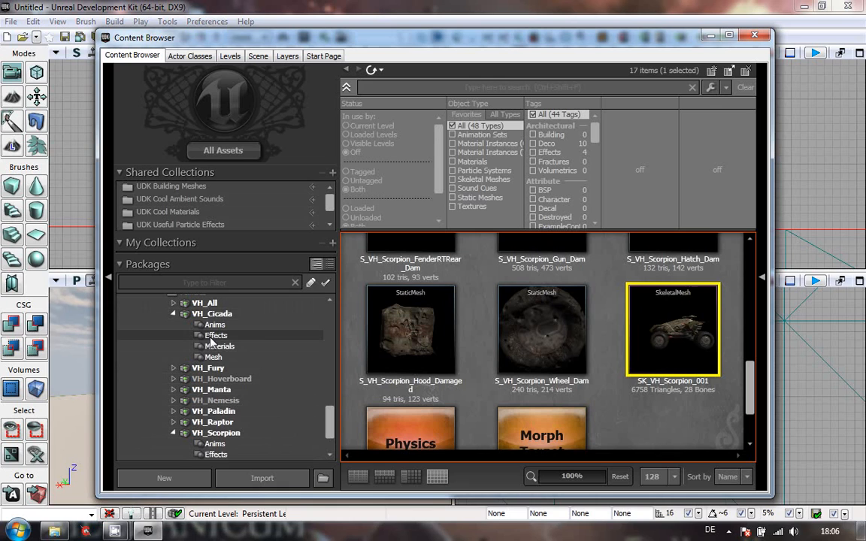
pyautogui.click(214, 357)
pyautogui.moveTo(754, 368); pyautogui.dragTo(763, 407)
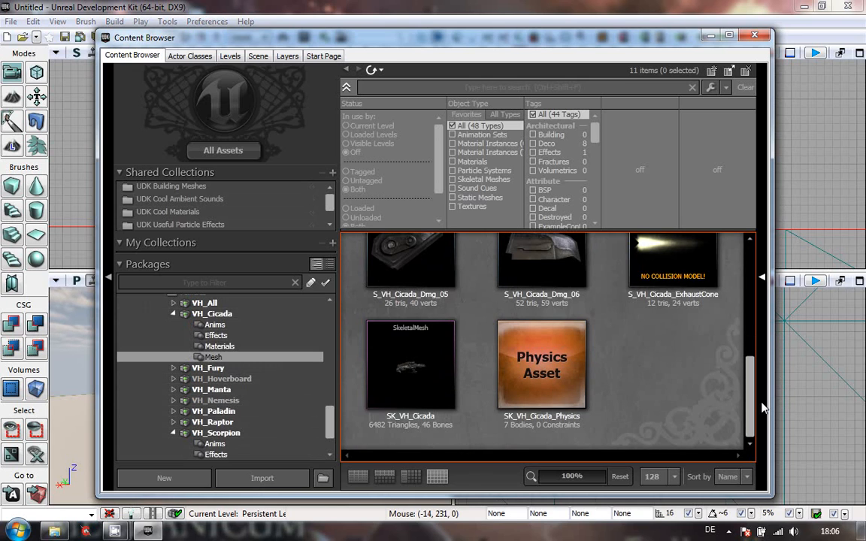
pyautogui.doubleClick(402, 367)
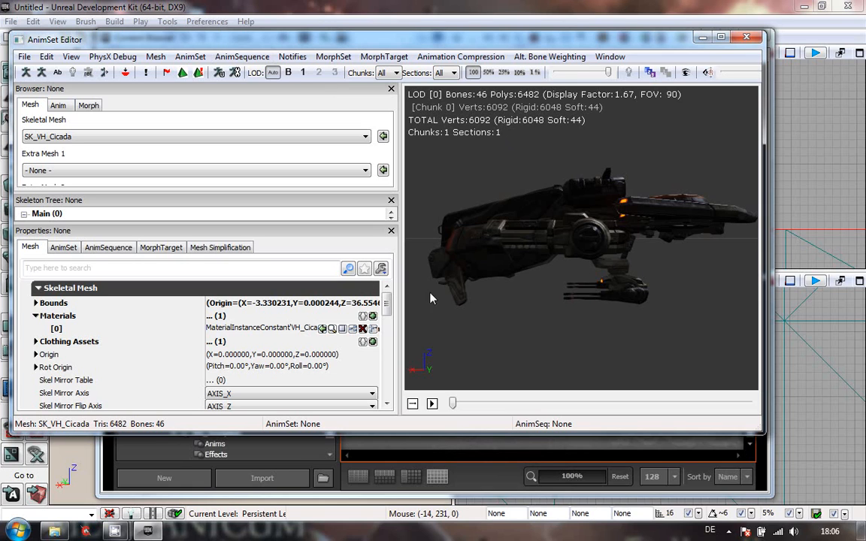
# Inspect the Cicada's level of detail from a greater viewing distance and close its editor
pyautogui.moveTo(583, 296); pyautogui.dragTo(590, 331)
pyautogui.moveTo(590, 330); pyautogui.dragTo(557, 344, button='right')
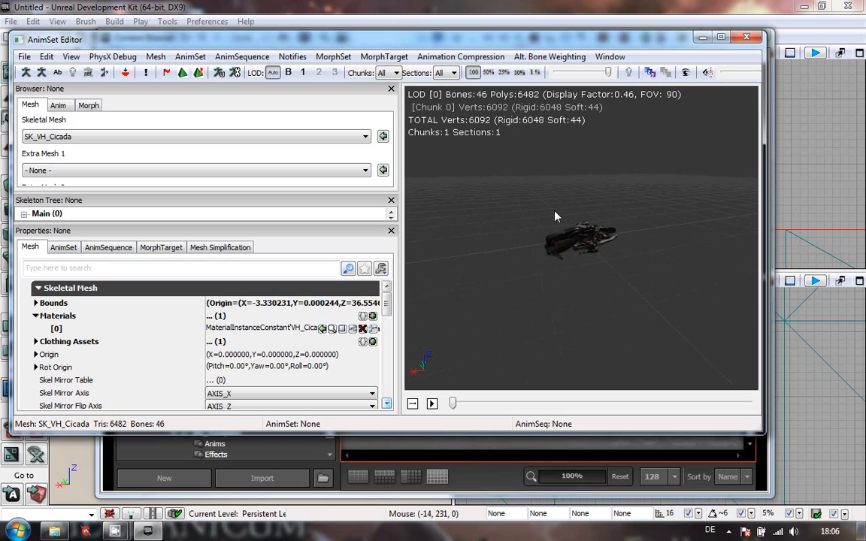
pyautogui.click(432, 460)
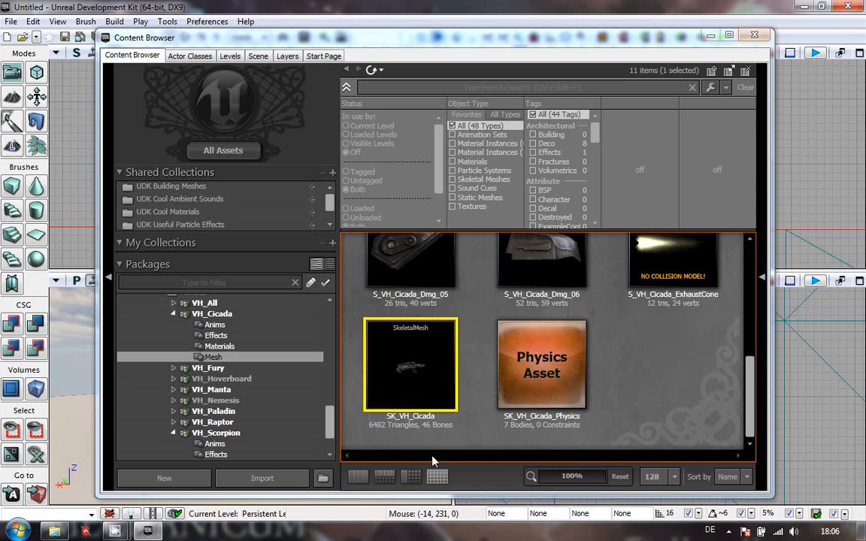
# Open the skeletal mesh SK_VH_Manta from the Mesh group of the VH_Manta package
pyautogui.click(213, 390)
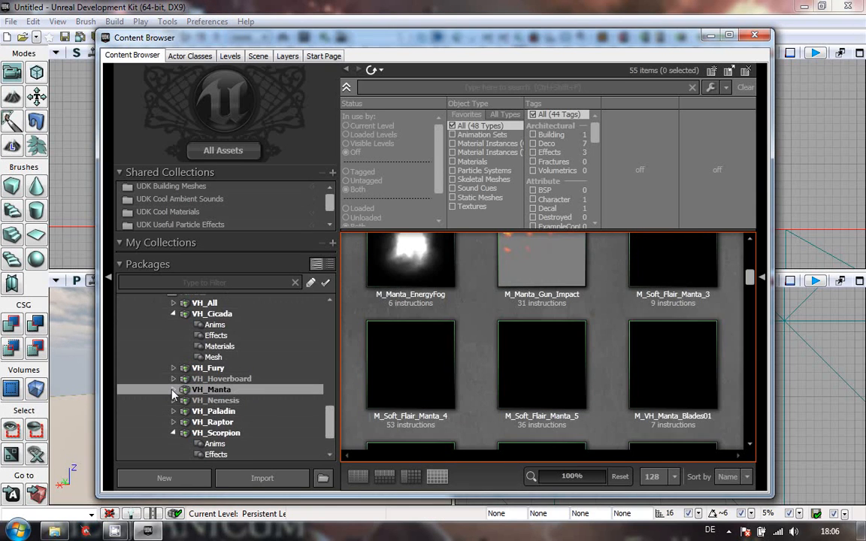
pyautogui.click(174, 390)
pyautogui.click(240, 435)
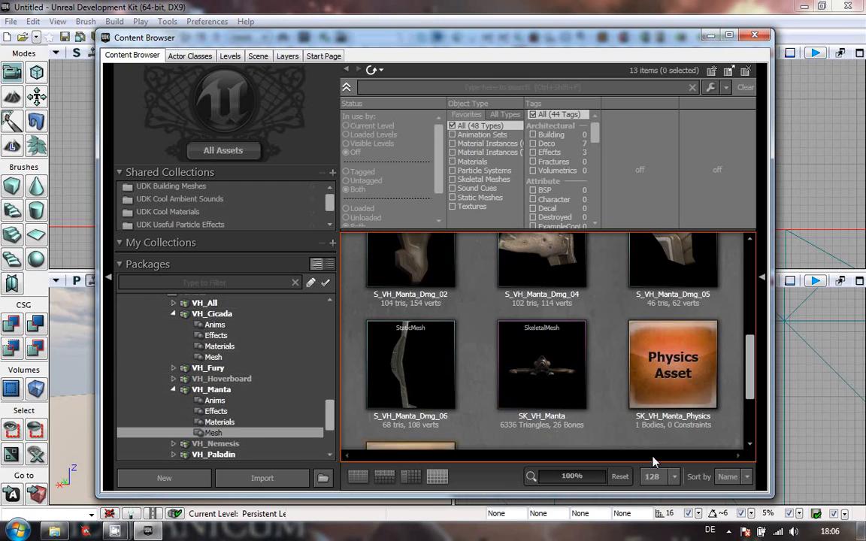
pyautogui.doubleClick(538, 372)
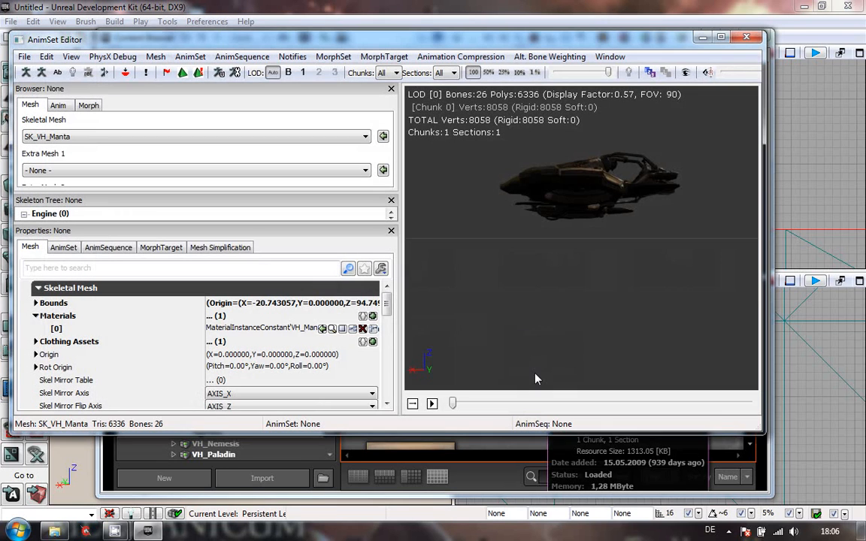
# Inspect the Manta's level-of-detail switch from near and far viewing distances, then close its editor
pyautogui.moveTo(572, 311); pyautogui.dragTo(690, 377)
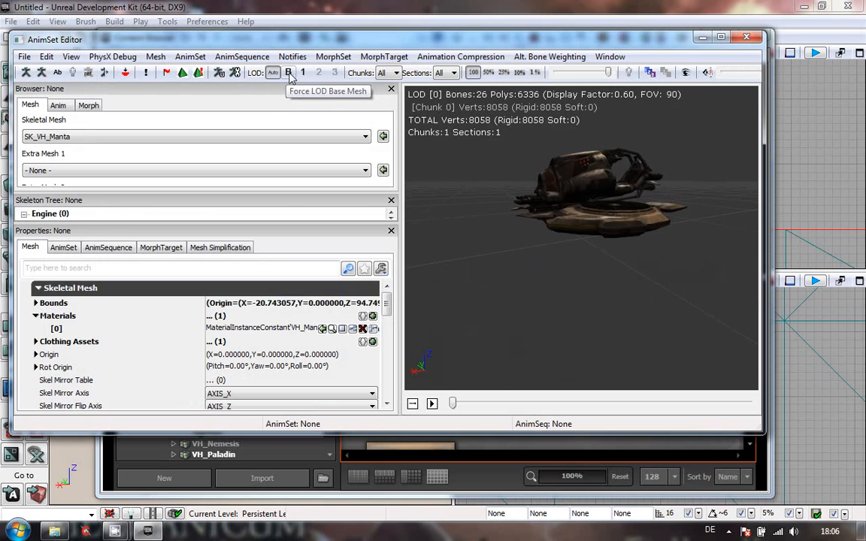
pyautogui.moveTo(476, 230); pyautogui.dragTo(532, 258)
pyautogui.moveTo(532, 252); pyautogui.dragTo(592, 385, button='right')
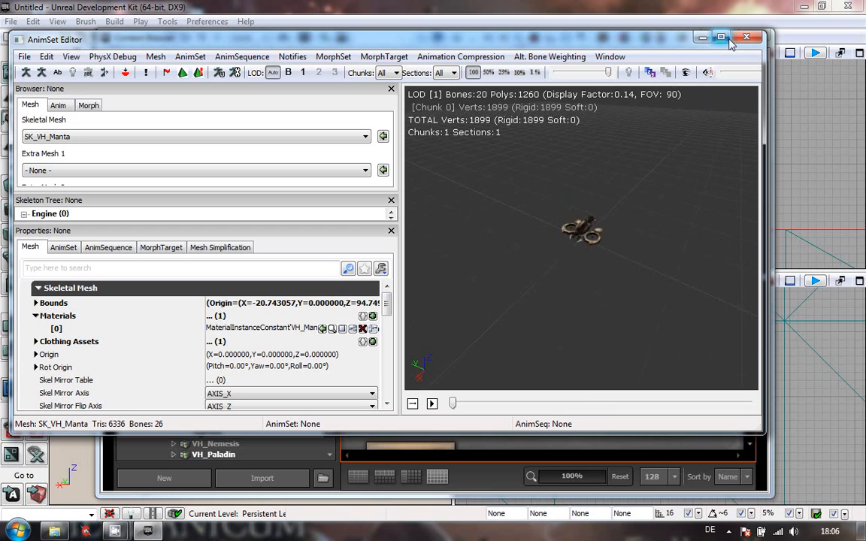
pyautogui.click(755, 39)
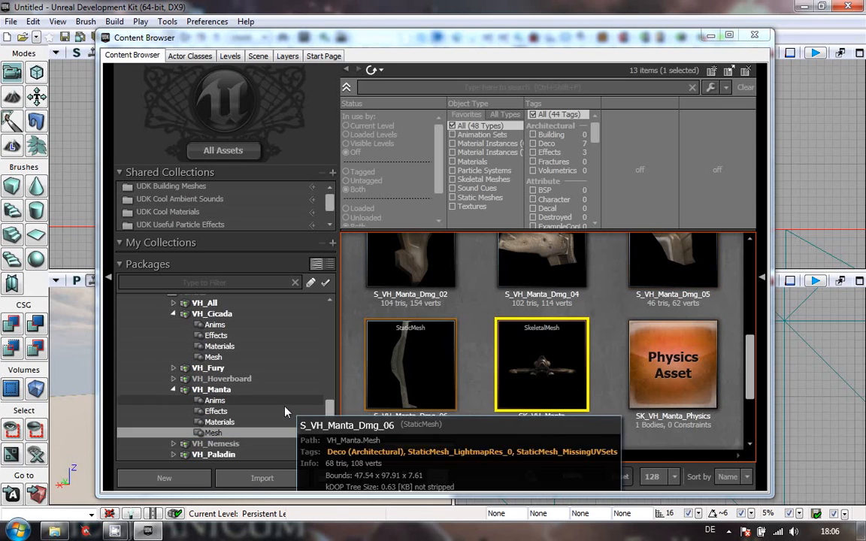
# Open the skeletal mesh SK_CH_LIAM_Cathode from the Mesh group of the CH_LIAM_Cathode package in the UT3 Characters folder
pyautogui.moveTo(329, 426); pyautogui.dragTo(336, 389)
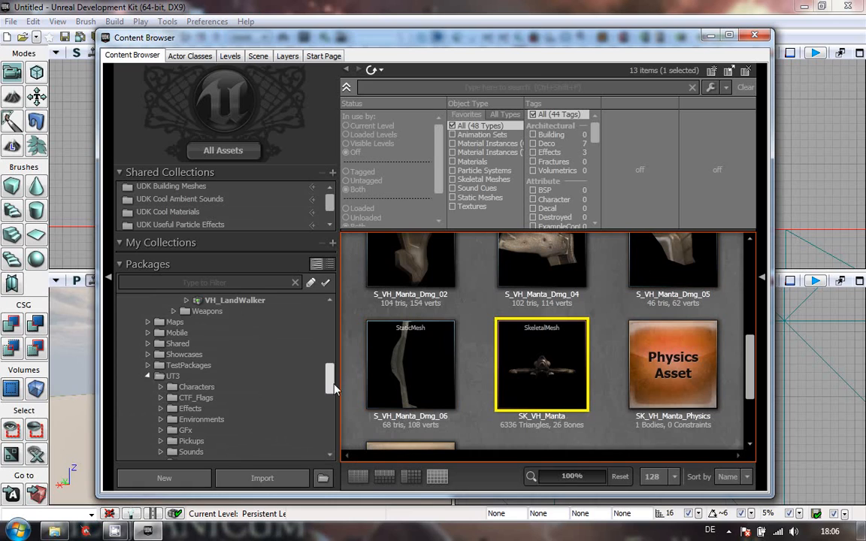
pyautogui.click(161, 388)
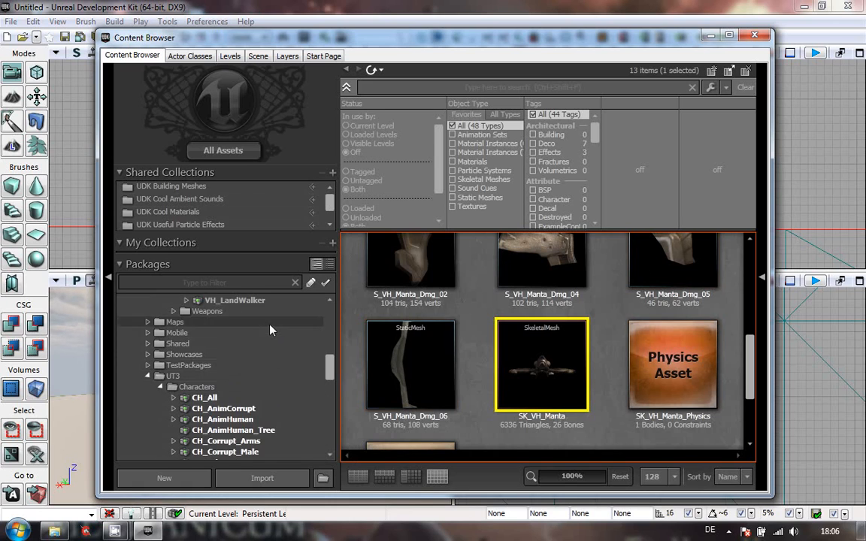
pyautogui.scroll(-3, 274, 325)
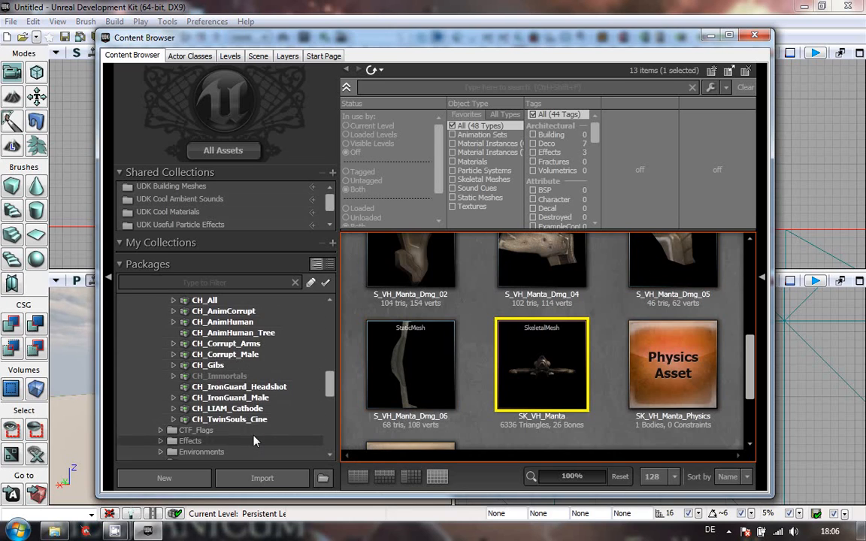
pyautogui.click(173, 408)
pyautogui.click(211, 418)
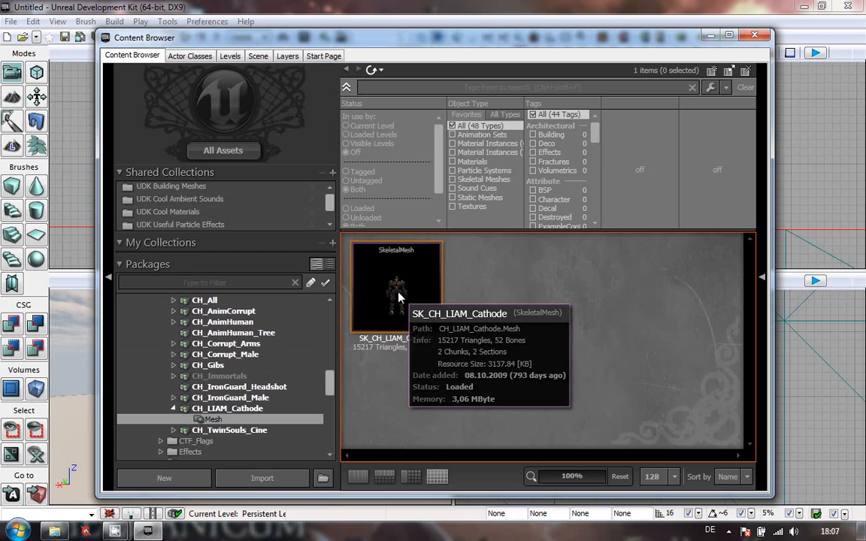
pyautogui.doubleClick(399, 298)
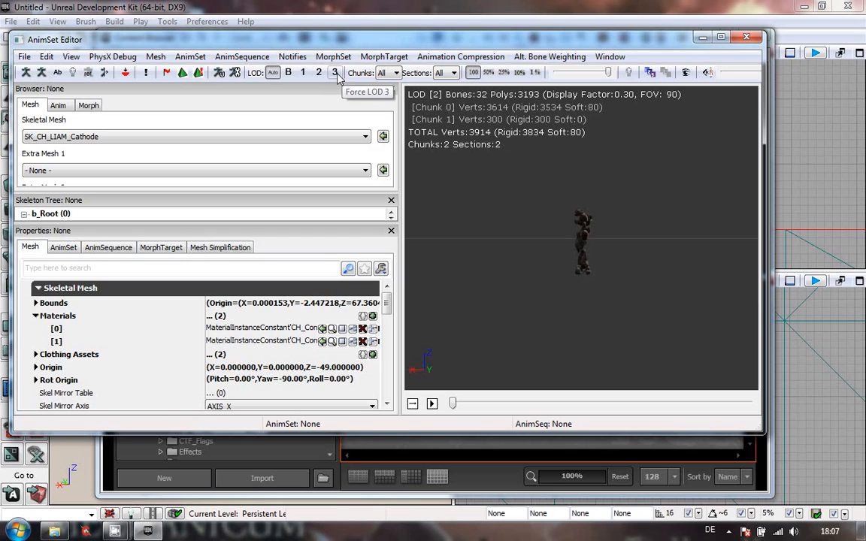
# Inspect the Cathode character's level-of-detail switches from near and far viewing distances, then close its editor
pyautogui.moveTo(631, 345); pyautogui.dragTo(760, 396)
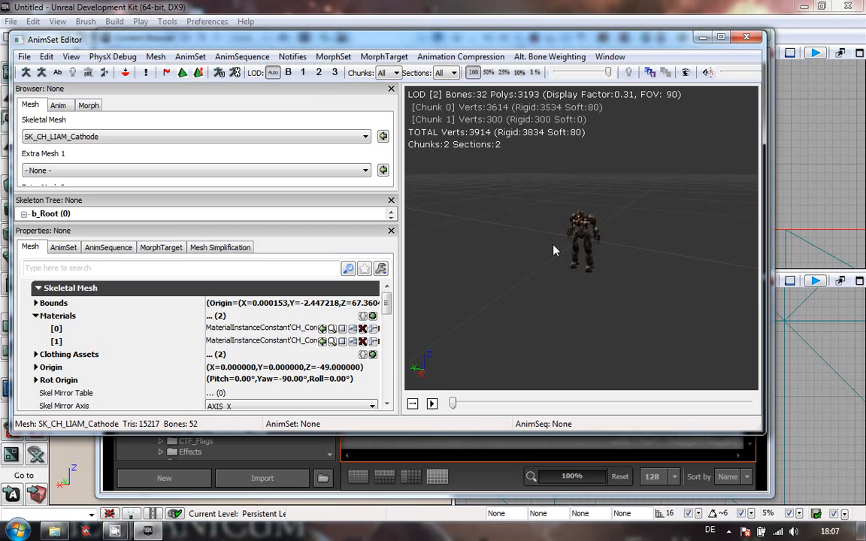
pyautogui.moveTo(553, 245); pyautogui.dragTo(466, 105, button='right')
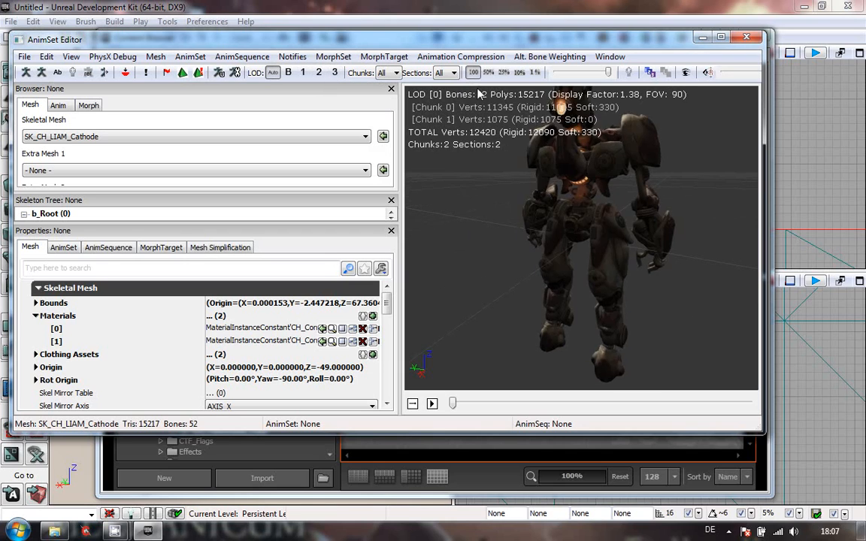
pyautogui.moveTo(554, 244); pyautogui.dragTo(536, 236, button='right')
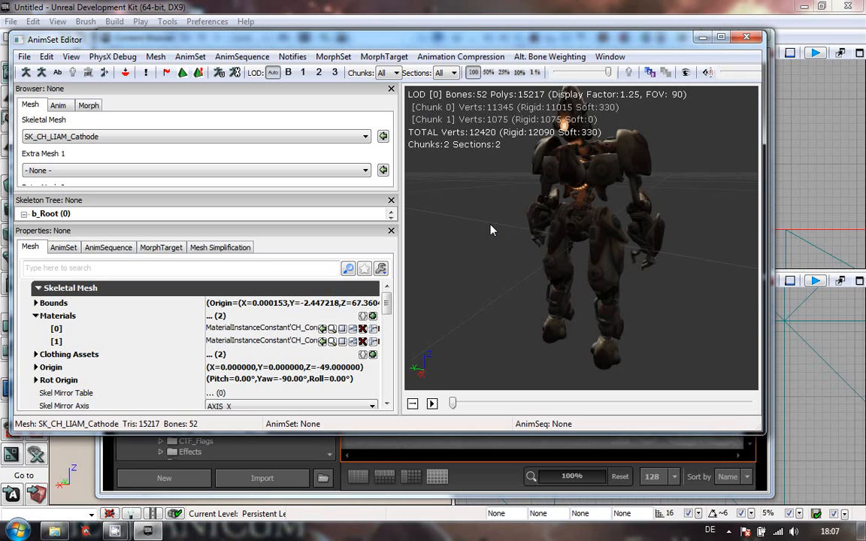
pyautogui.moveTo(490, 231); pyautogui.dragTo(527, 396, button='right')
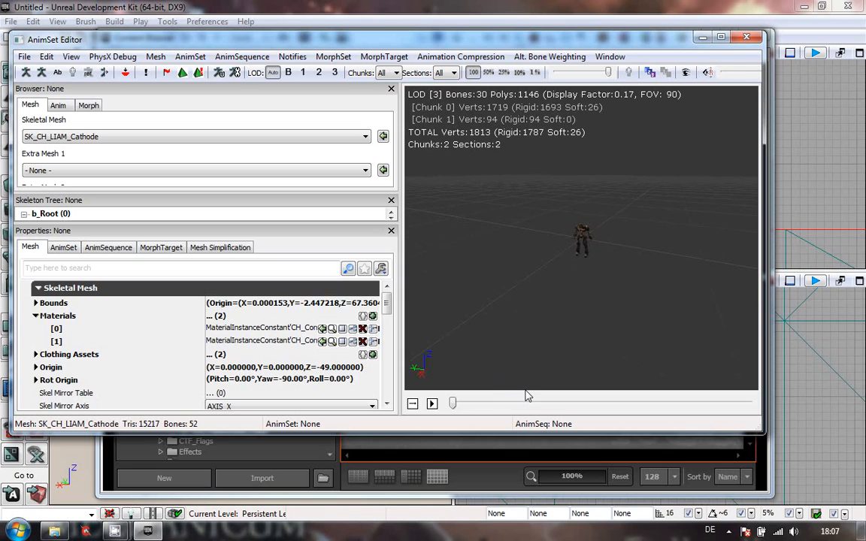
pyautogui.moveTo(611, 261); pyautogui.dragTo(628, 250)
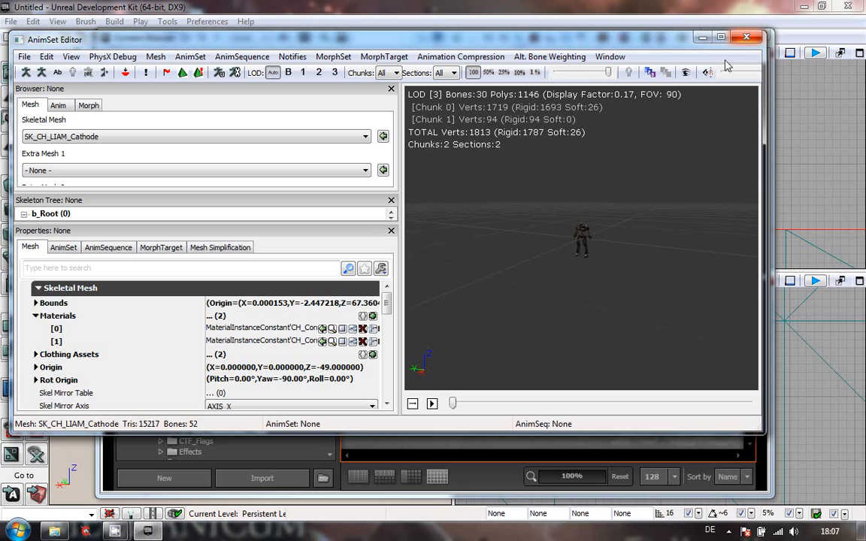
pyautogui.moveTo(614, 268)
pyautogui.mouseDown(button='right')
pyautogui.moveTo(647, 87)
pyautogui.moveTo(614, 272)
pyautogui.mouseUp(button='right')
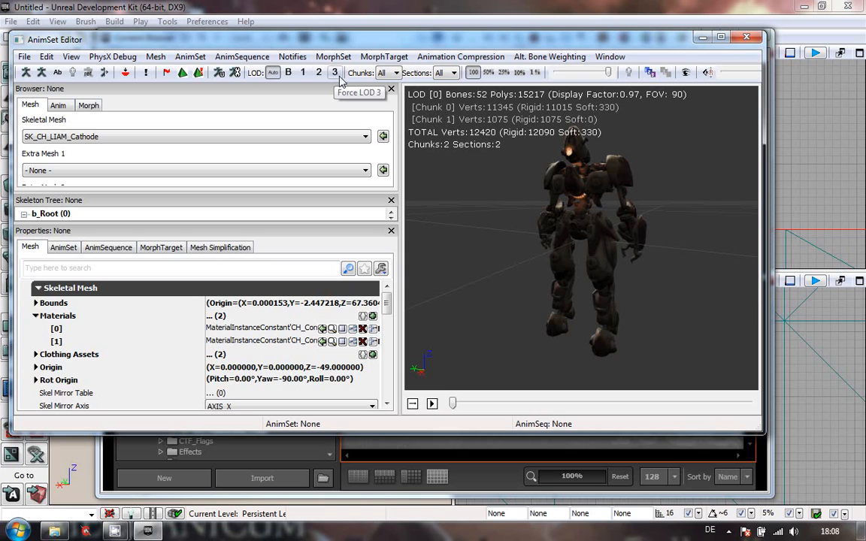
pyautogui.click(746, 36)
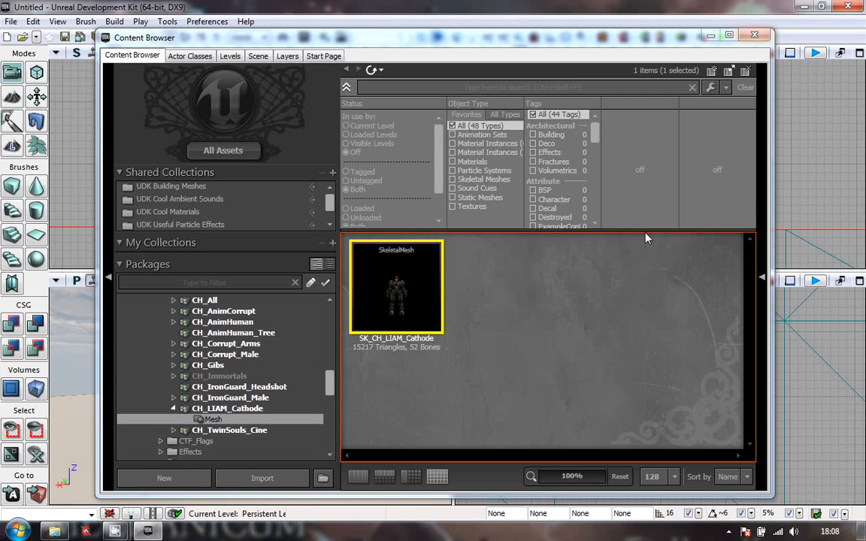
# Open the skeletal mesh SK_VH_BC_Car from the Mesh group of the VH_BC_Car package and view the car from its front
pyautogui.moveTo(331, 392); pyautogui.dragTo(323, 341)
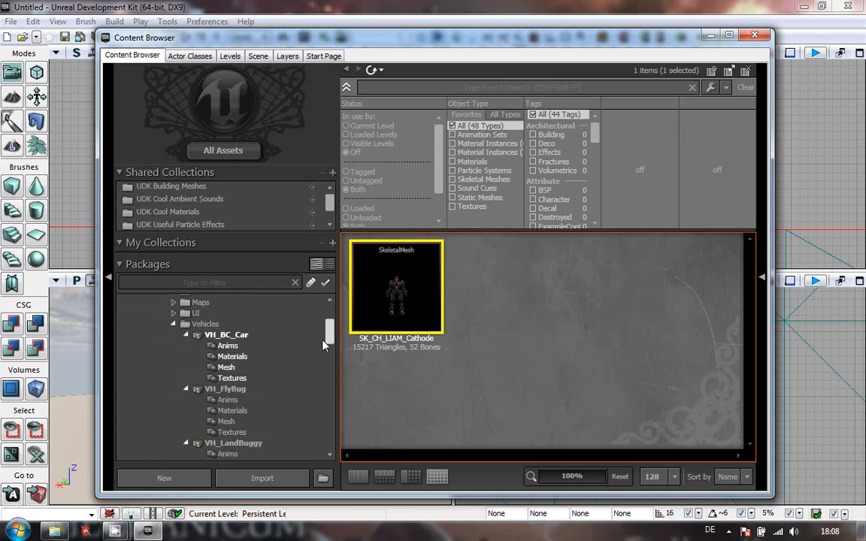
pyautogui.click(226, 368)
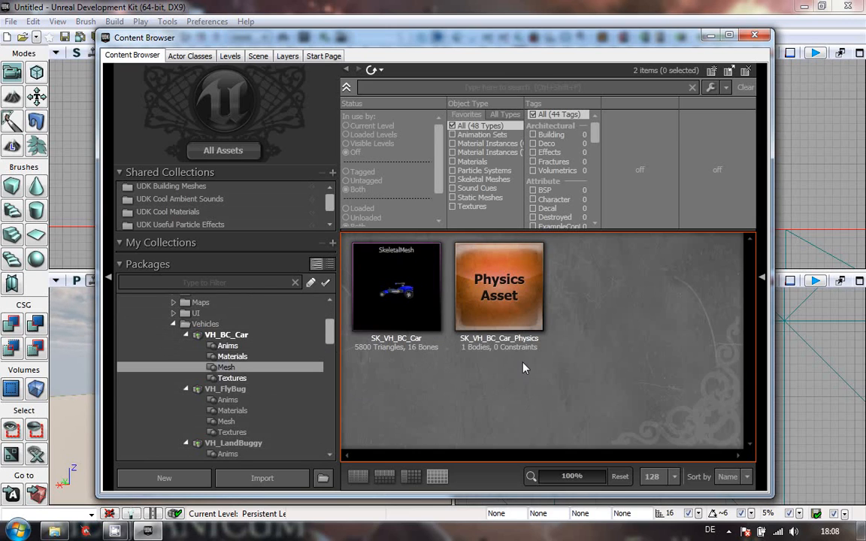
pyautogui.doubleClick(386, 286)
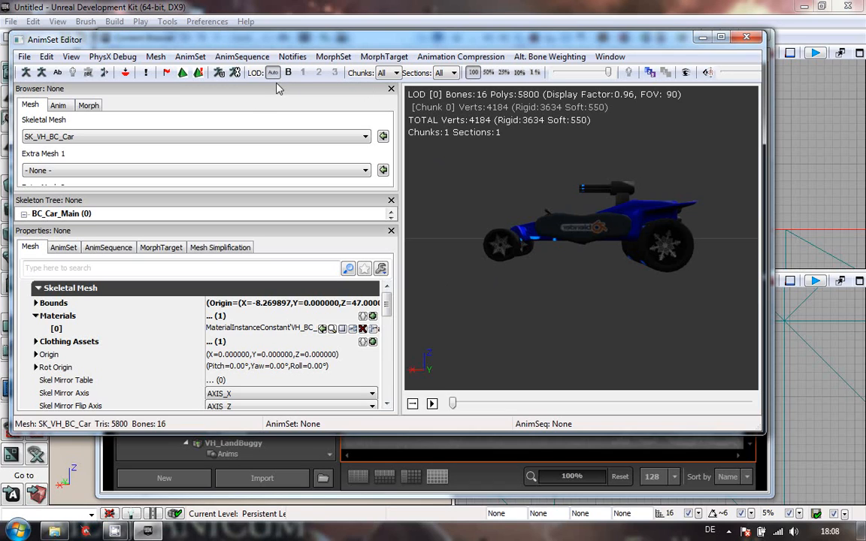
pyautogui.moveTo(535, 243); pyautogui.dragTo(478, 206)
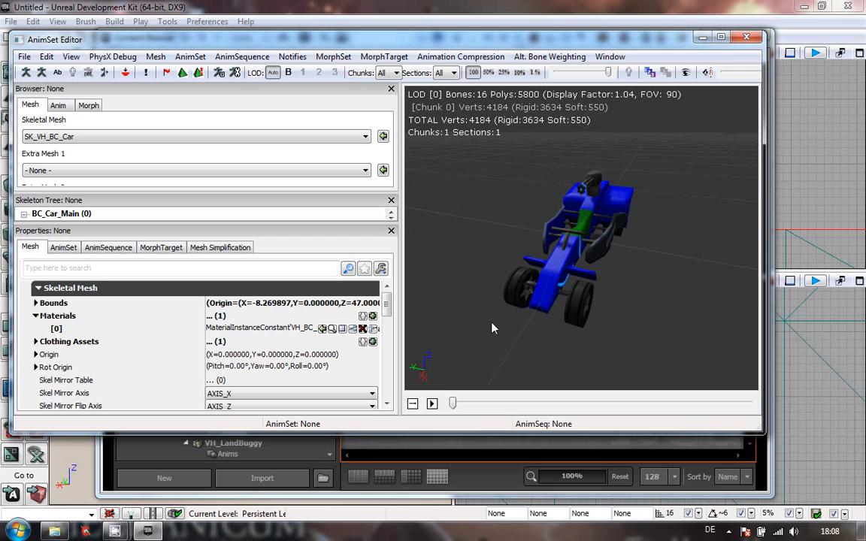
pyautogui.moveTo(496, 336)
pyautogui.mouseDown()
pyautogui.moveTo(472, 325)
pyautogui.moveTo(440, 285)
pyautogui.moveTo(507, 338)
pyautogui.mouseUp()
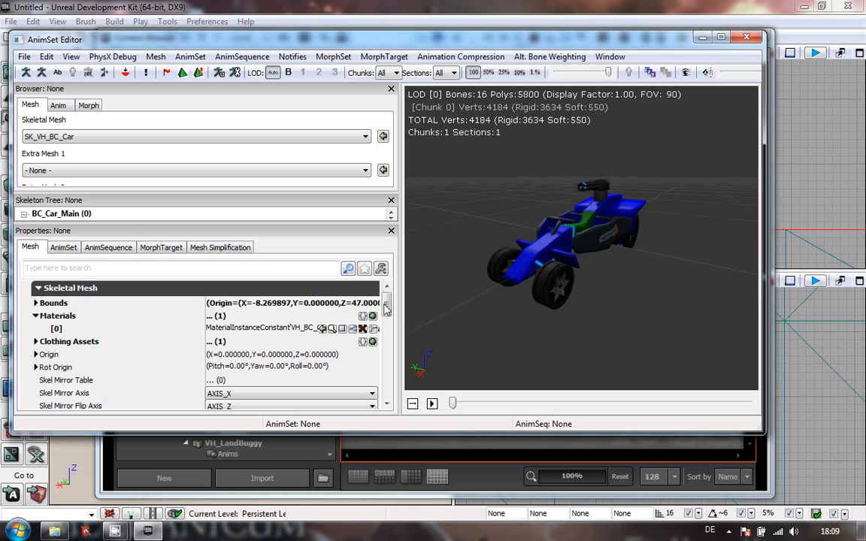
# Locate LODInfo in the car's skeletal mesh properties and collapse its entry [0]
pyautogui.scroll(-3, 348, 270)
pyautogui.scroll(3, 348, 271)
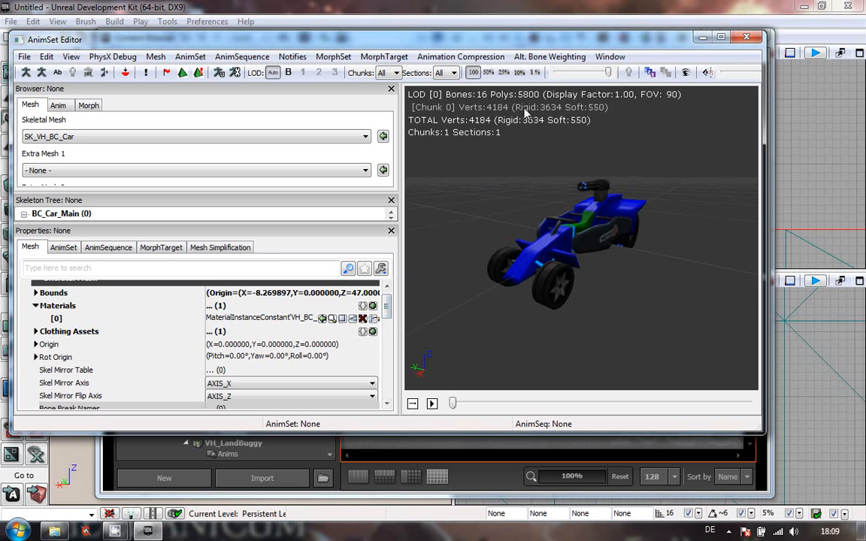
pyautogui.moveTo(386, 301); pyautogui.dragTo(397, 341)
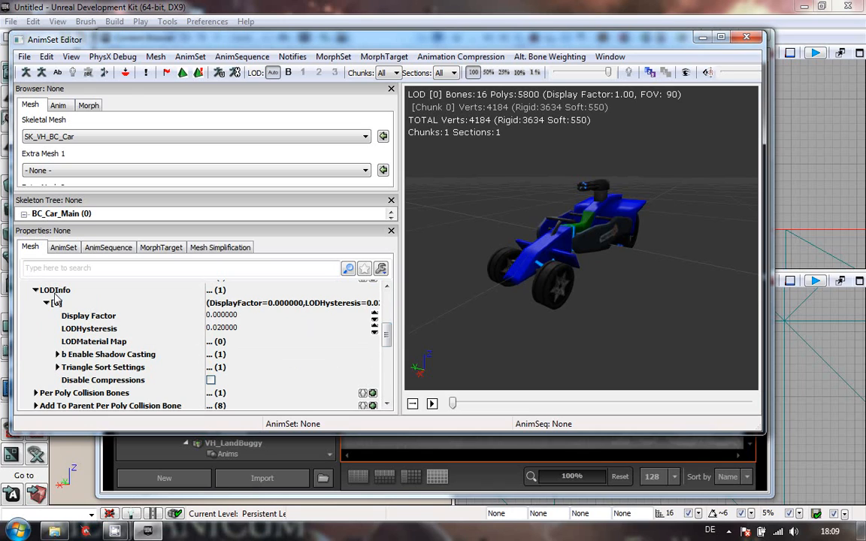
pyautogui.click(47, 304)
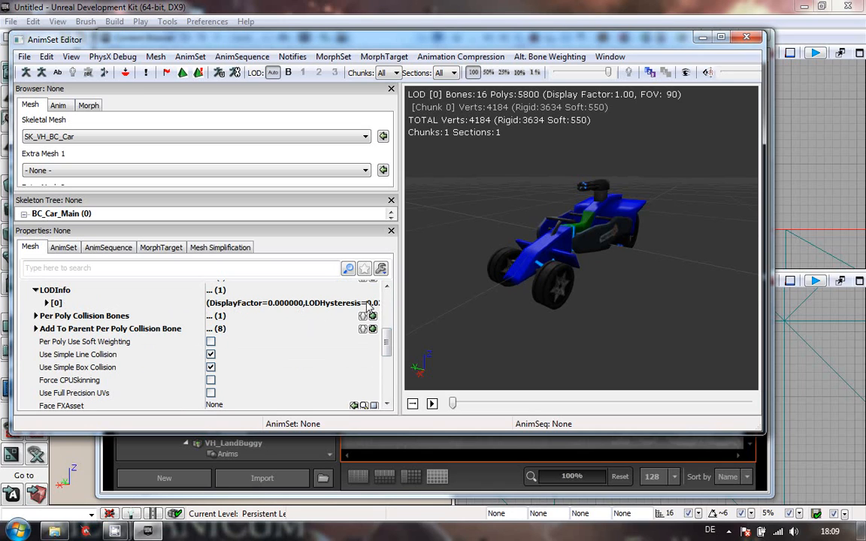
# Import SK_VH_BC_Car_02.psk from the Blender\BC_Car folder on drive E as the car's mesh for LOD level 1
pyautogui.click(25, 59)
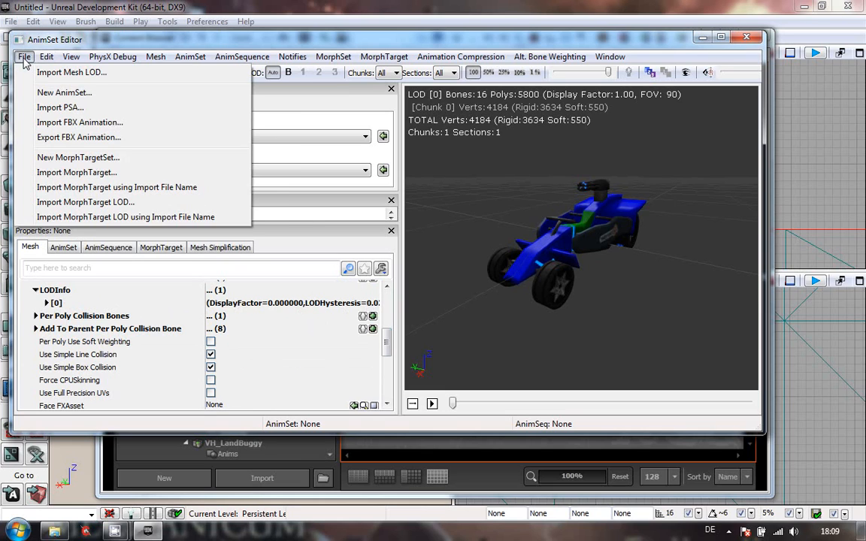
pyautogui.click(89, 75)
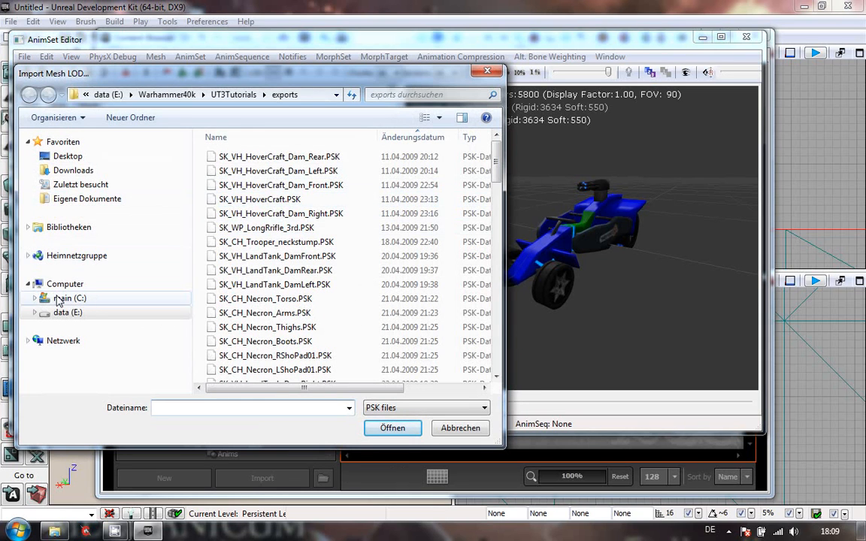
pyautogui.click(108, 94)
pyautogui.doubleClick(234, 142)
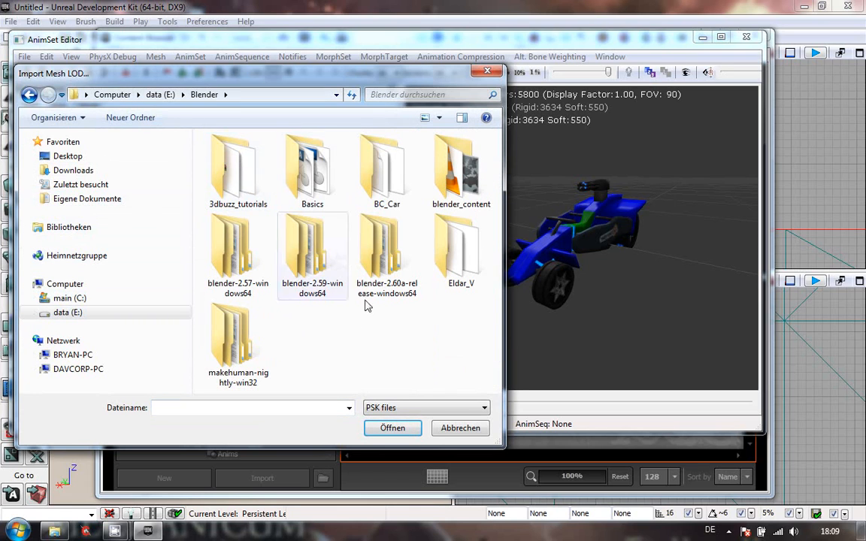
pyautogui.doubleClick(388, 194)
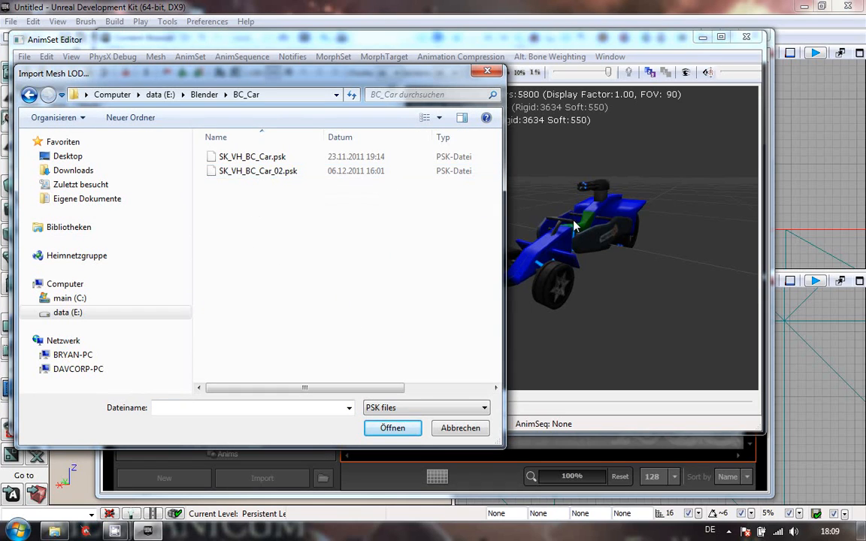
pyautogui.click(272, 172)
pyautogui.click(391, 429)
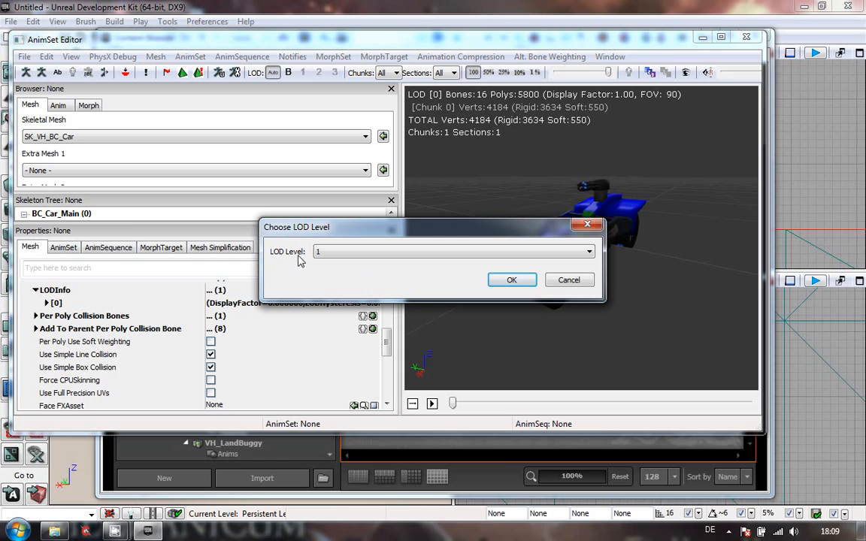
pyautogui.click(527, 284)
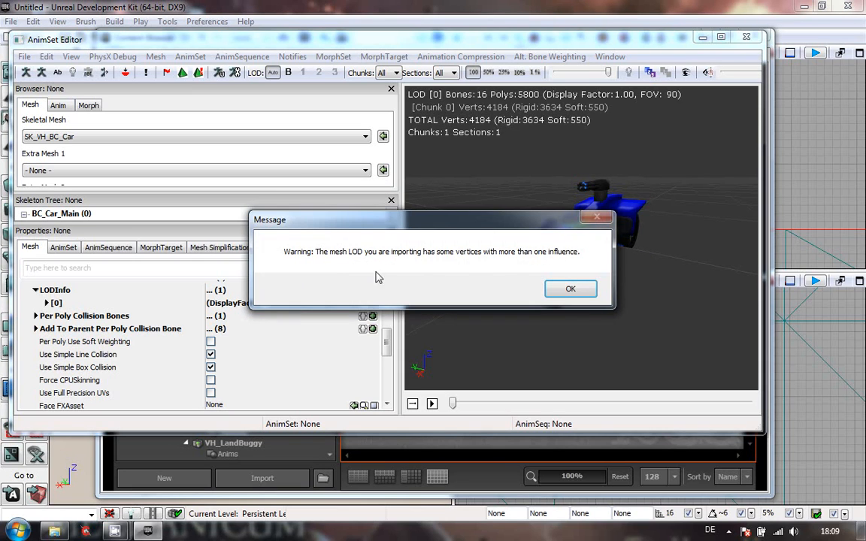
pyautogui.click(579, 289)
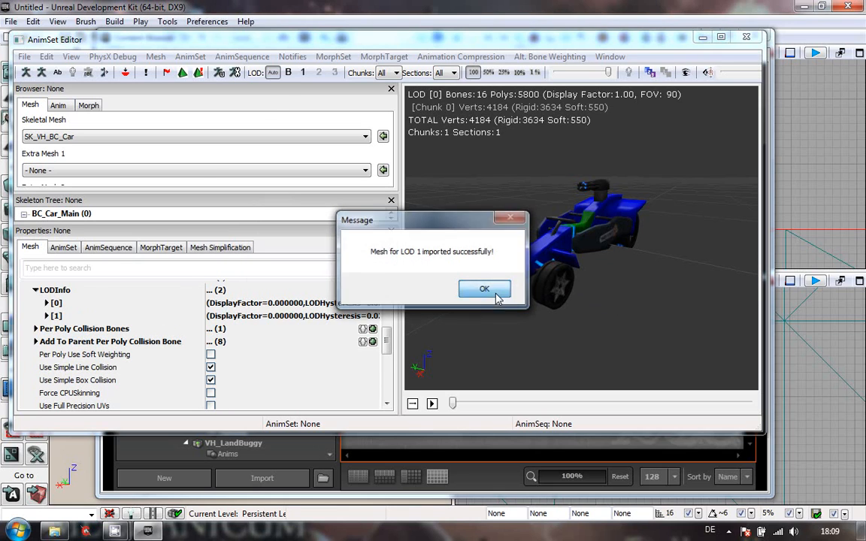
pyautogui.click(494, 293)
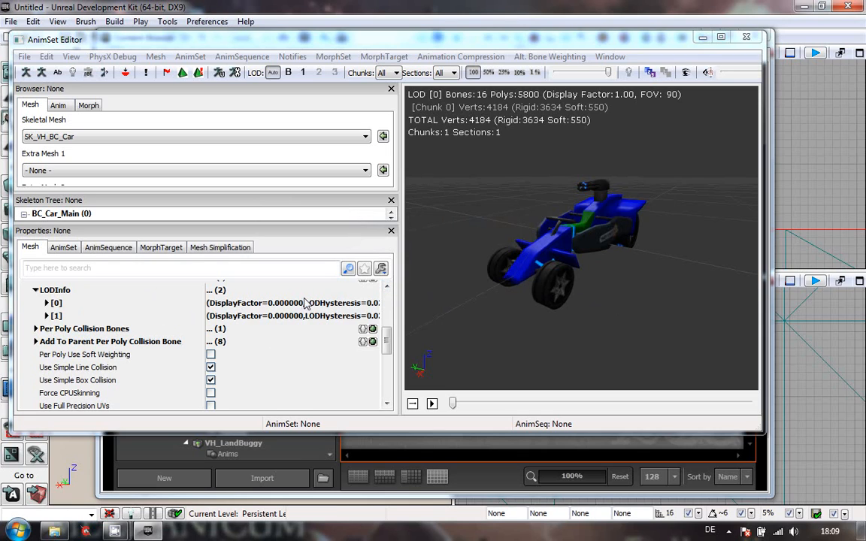
# Set the Display Factor of LODInfo entry [1] to 0.8
pyautogui.click(46, 317)
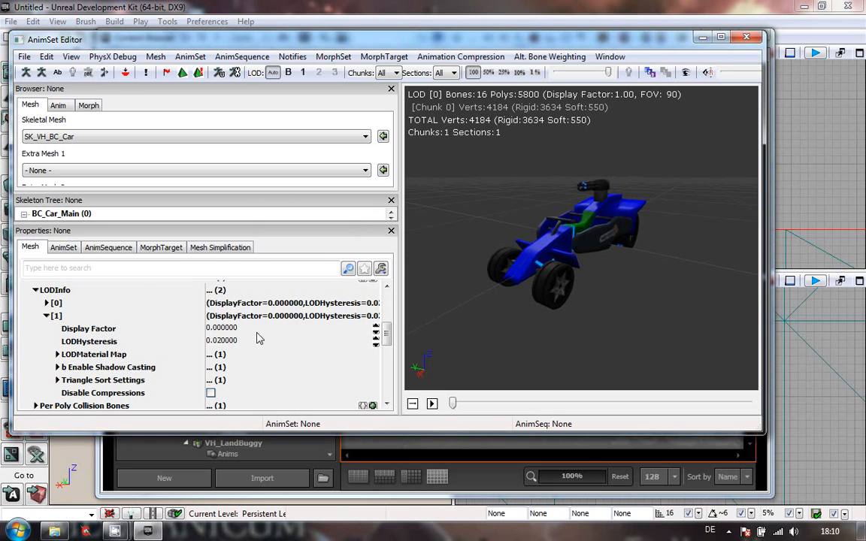
pyautogui.click(214, 329)
pyautogui.click(215, 329)
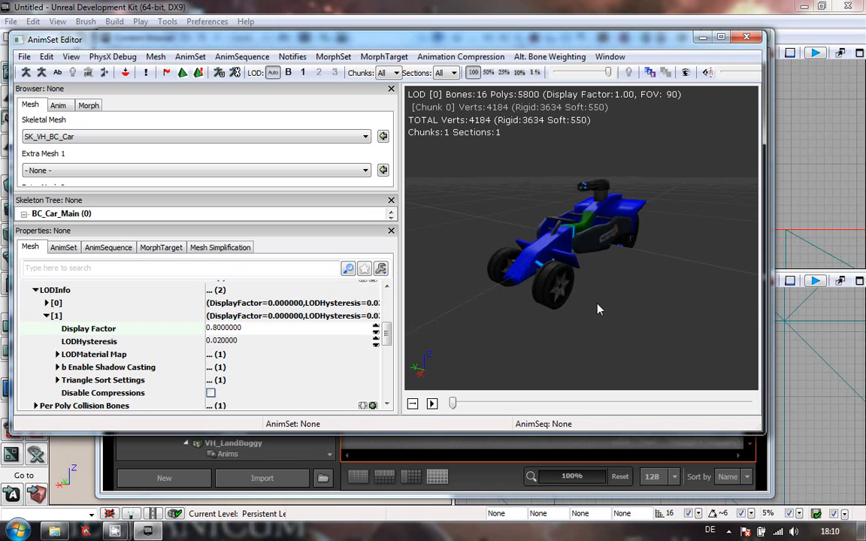
pyautogui.press('Return')
# Turn on wireframe display and examine the car mesh's level of detail from different viewing distances
pyautogui.moveTo(638, 267); pyautogui.dragTo(749, 206, button='right')
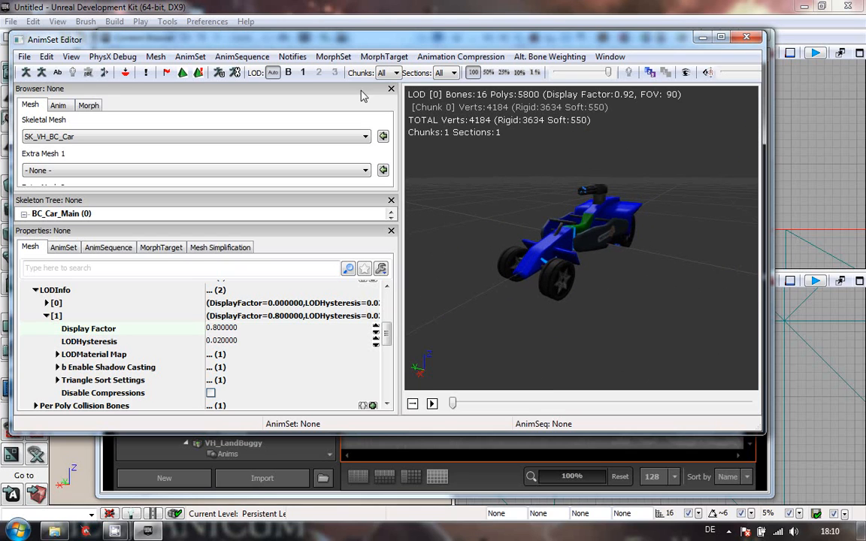
pyautogui.click(74, 73)
pyautogui.moveTo(693, 273); pyautogui.dragTo(607, 194, button='right')
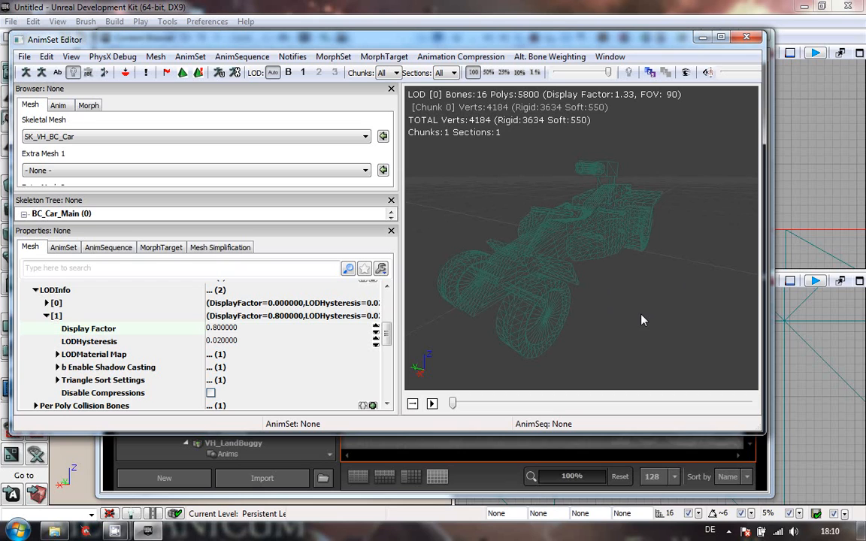
pyautogui.moveTo(642, 320); pyautogui.dragTo(632, 339)
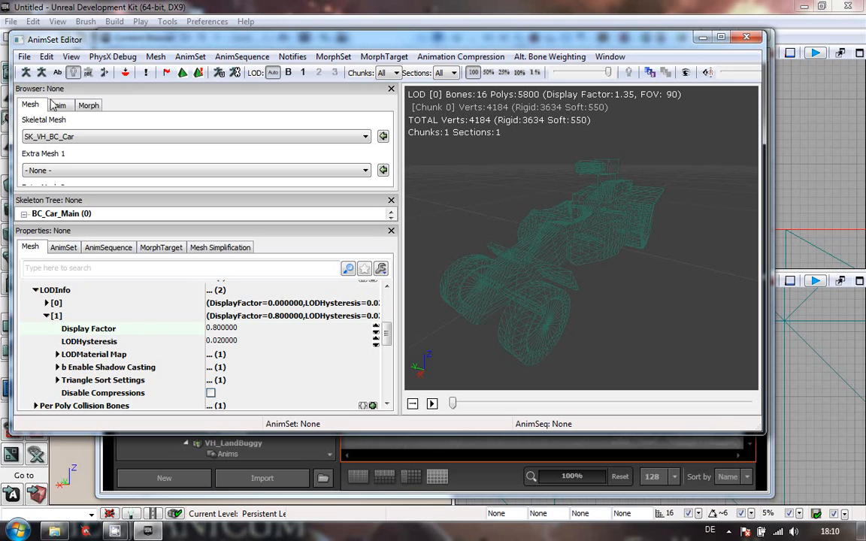
# Import SK_VH_BC_Car.psk from the Blender\BC_Car folder as the car's mesh for LOD level 2
pyautogui.click(25, 57)
pyautogui.click(25, 57)
pyautogui.click(25, 57)
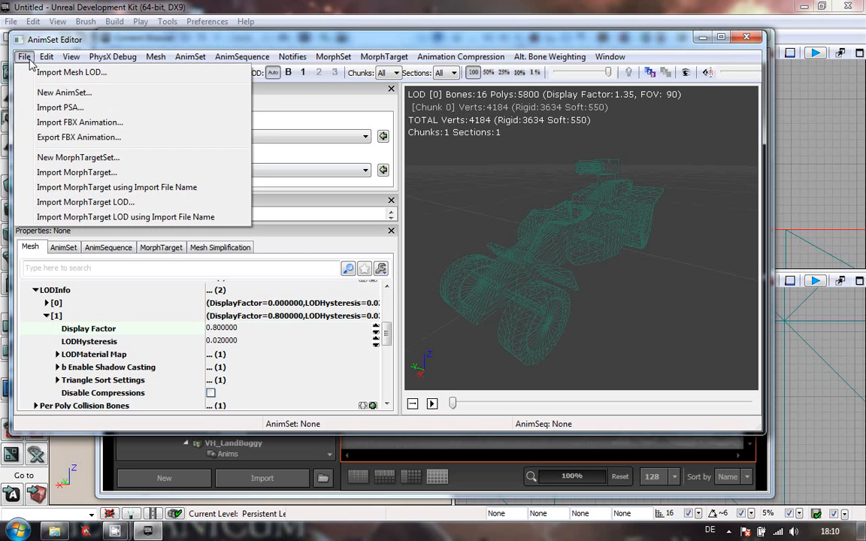
pyautogui.click(46, 73)
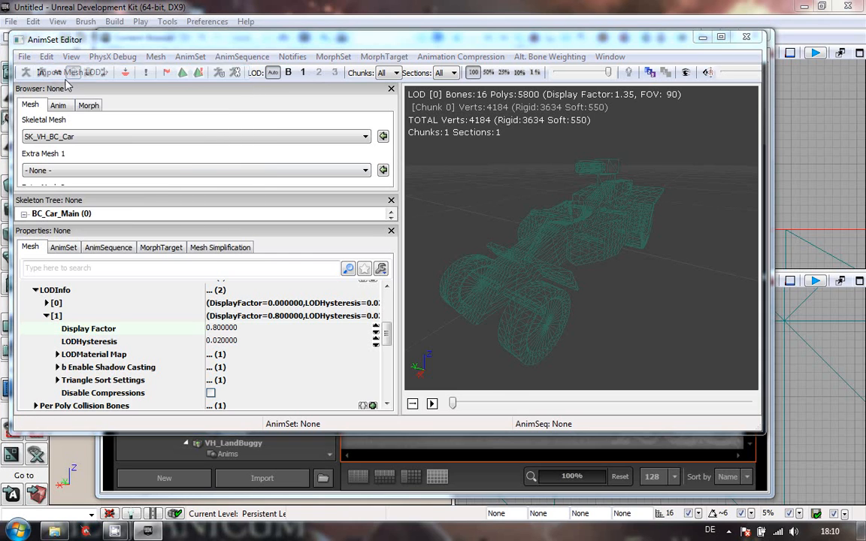
pyautogui.click(252, 157)
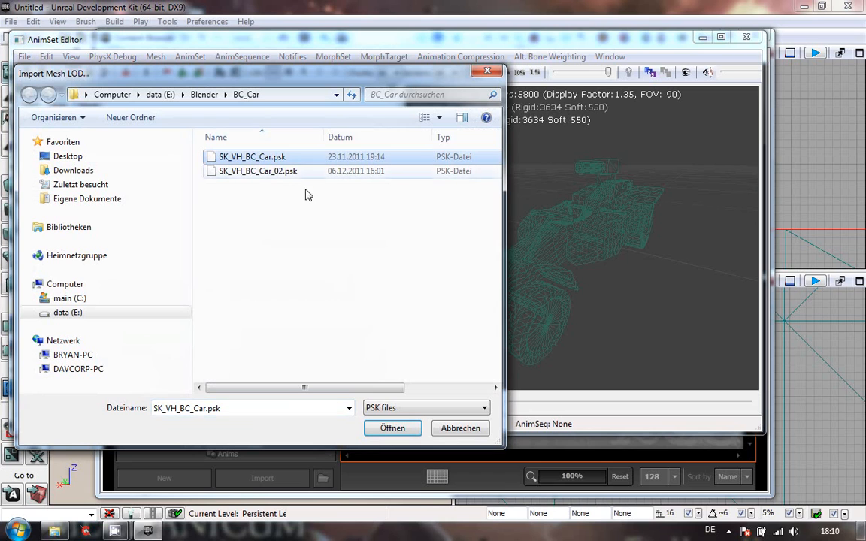
pyautogui.click(392, 428)
pyautogui.click(485, 255)
pyautogui.click(485, 263)
pyautogui.click(512, 281)
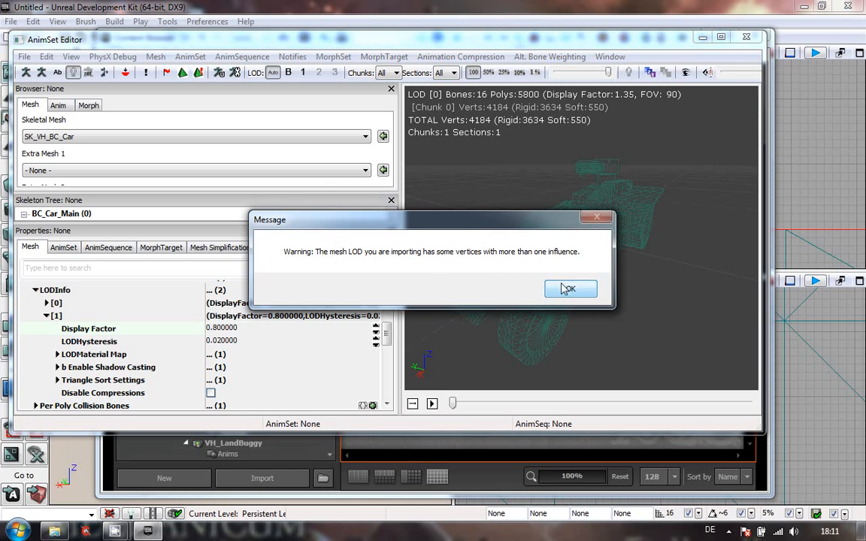
pyautogui.click(567, 290)
pyautogui.click(501, 293)
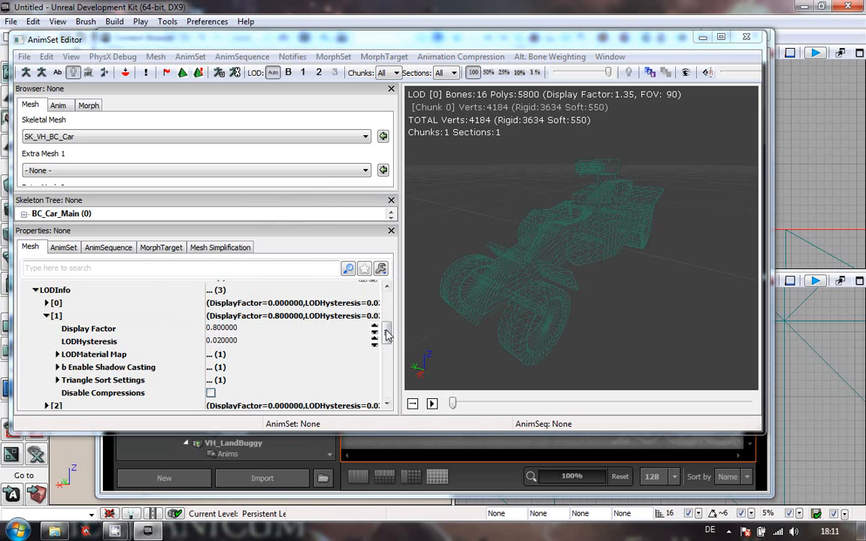
# Set the Display Factor of LODInfo entry [2] to 0.6
pyautogui.scroll(-2, 385, 337)
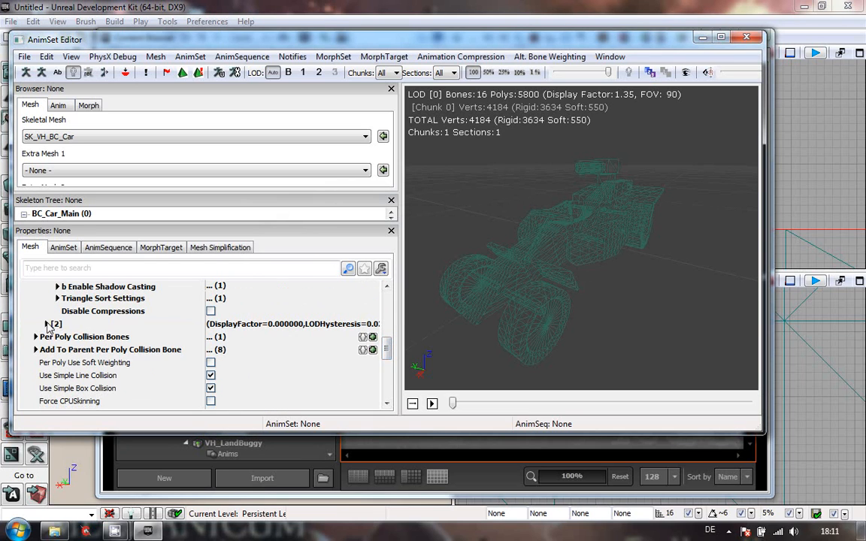
pyautogui.click(47, 324)
pyautogui.click(218, 336)
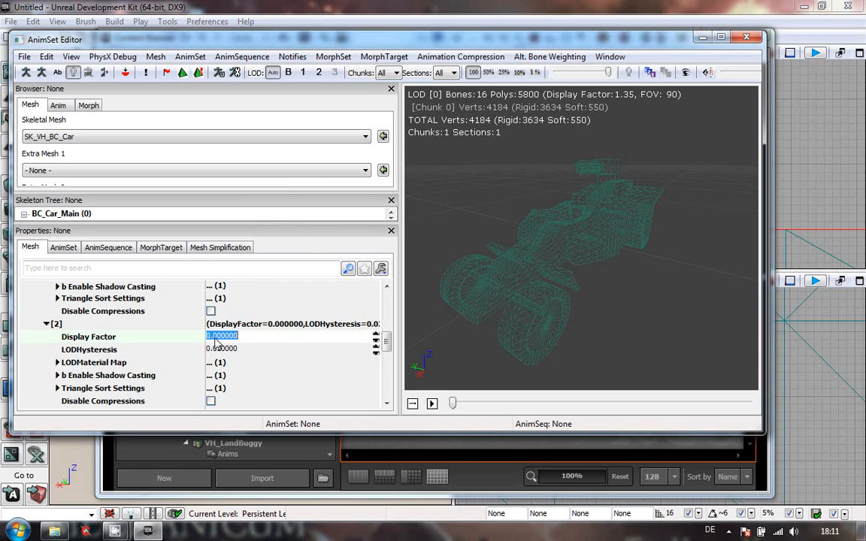
pyautogui.click(236, 337)
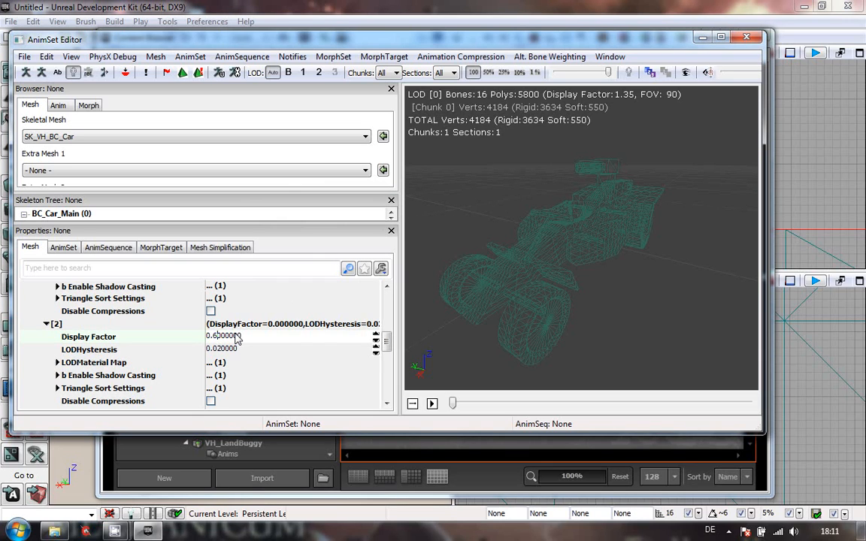
pyautogui.press('Return')
# Examine how the car's wireframe level of detail switches at increasing viewing distances and from different angles
pyautogui.moveTo(612, 207); pyautogui.dragTo(632, 359, button='right')
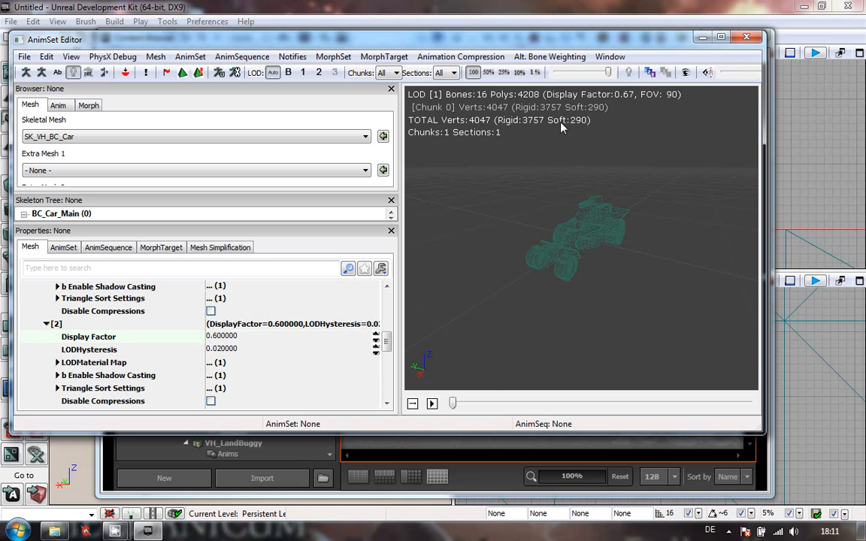
pyautogui.moveTo(632, 203); pyautogui.dragTo(656, 297, button='right')
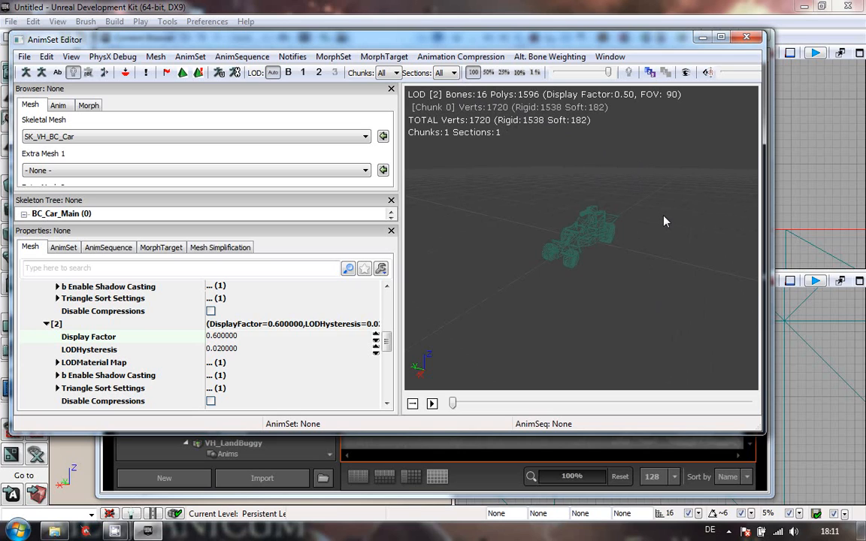
pyautogui.moveTo(660, 218); pyautogui.dragTo(592, 135)
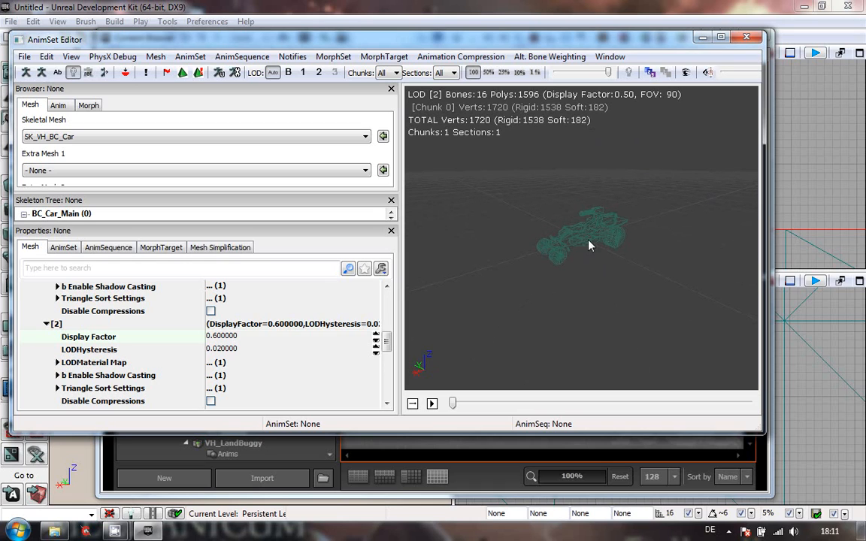
pyautogui.moveTo(657, 279); pyautogui.dragTo(606, 271)
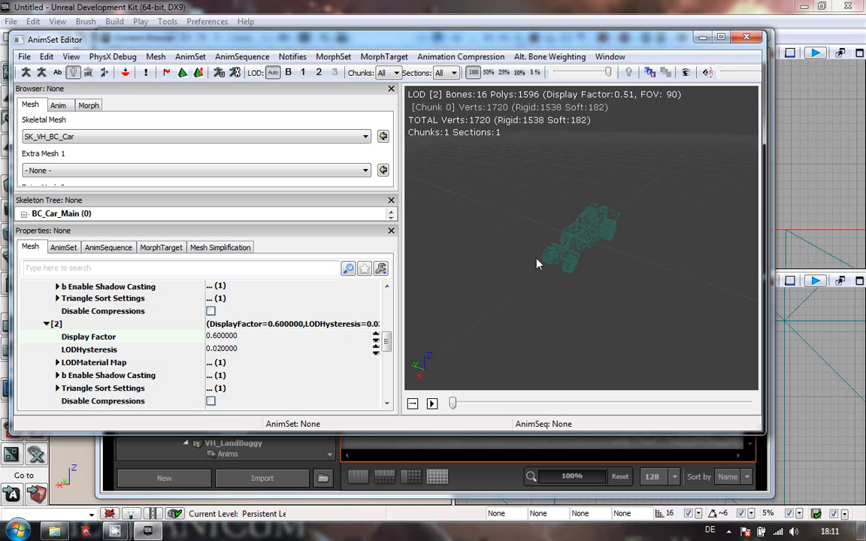
pyautogui.moveTo(594, 284); pyautogui.dragTo(579, 274)
# Import SK_VH_BC_Car_02.psk as the car's mesh for LOD level 2, replacing the previous one
pyautogui.click(24, 57)
pyautogui.click(48, 75)
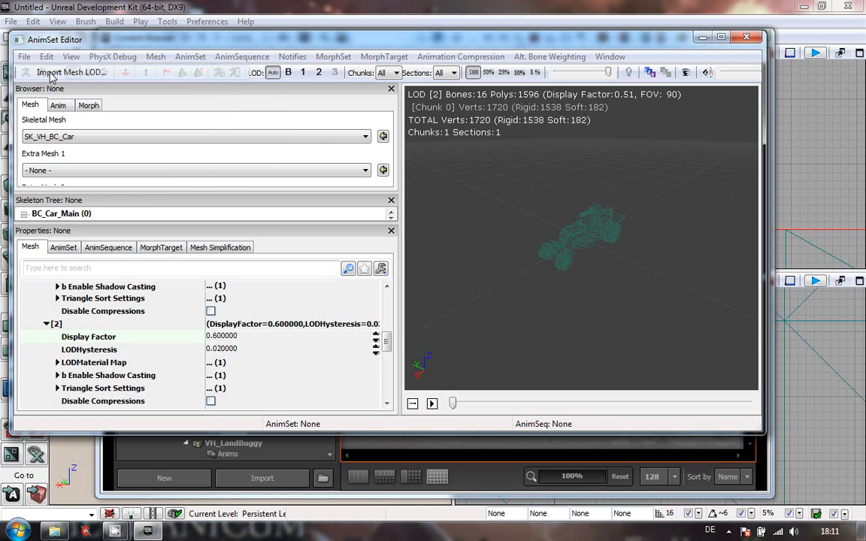
pyautogui.click(269, 172)
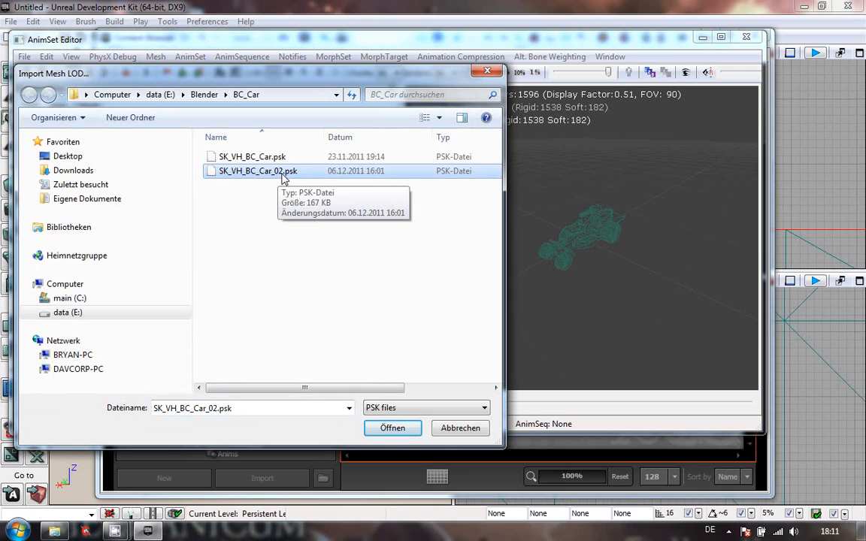
pyautogui.click(394, 428)
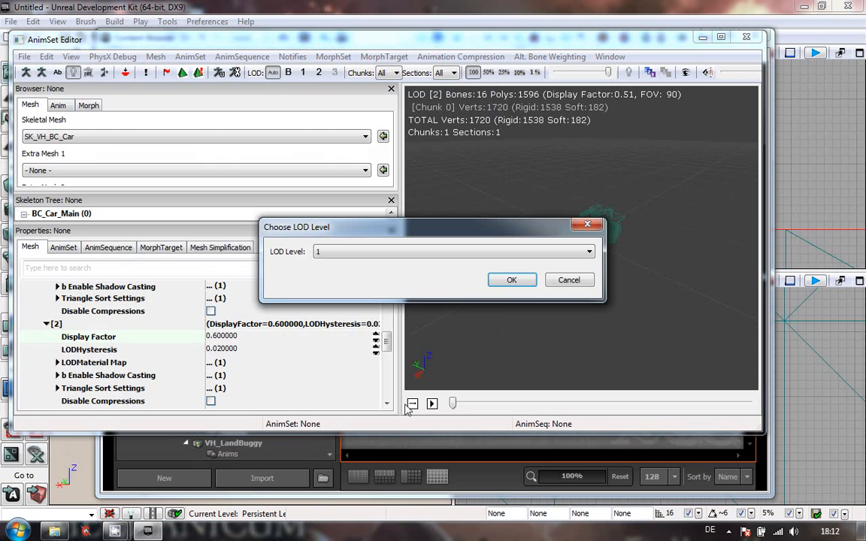
pyautogui.click(532, 253)
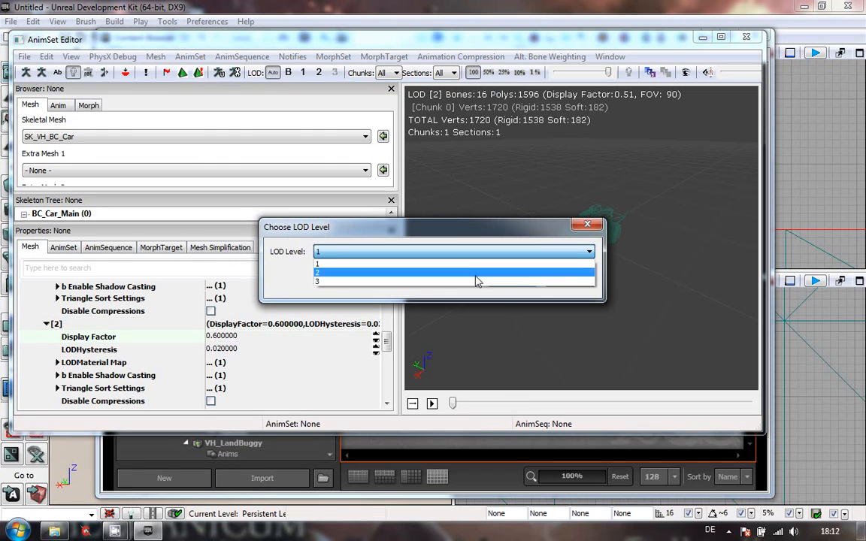
pyautogui.click(439, 274)
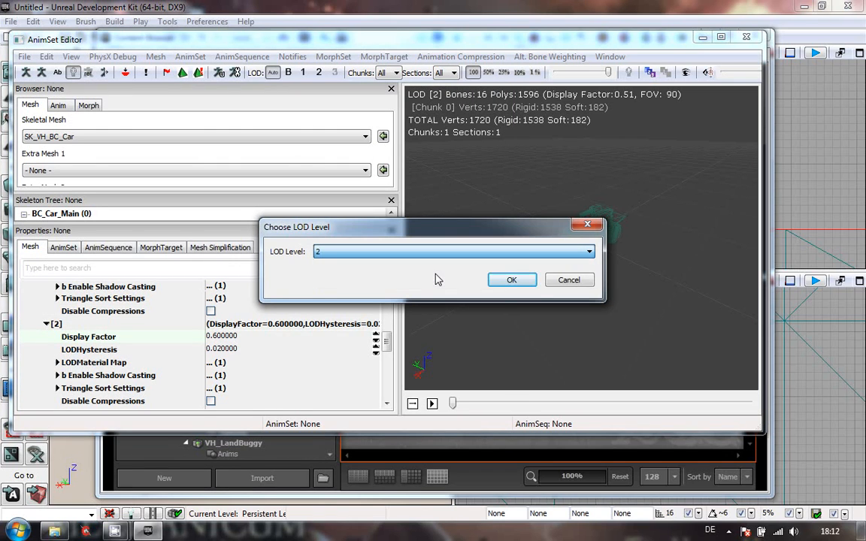
pyautogui.click(516, 284)
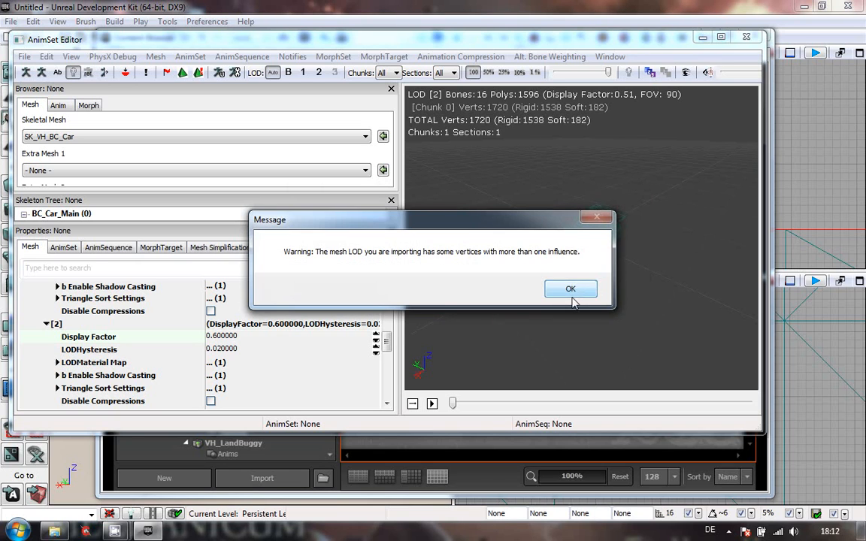
pyautogui.click(570, 290)
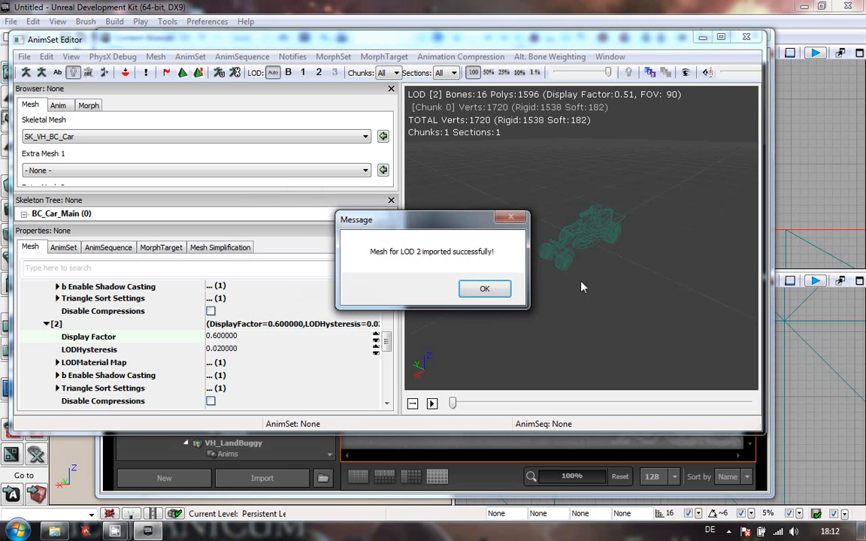
pyautogui.click(485, 290)
# Compare the polygon counts of the car's LOD levels from nearer and farther viewing distances
pyautogui.moveTo(499, 245); pyautogui.dragTo(493, 193)
pyautogui.moveTo(491, 187); pyautogui.dragTo(498, 234, button='right')
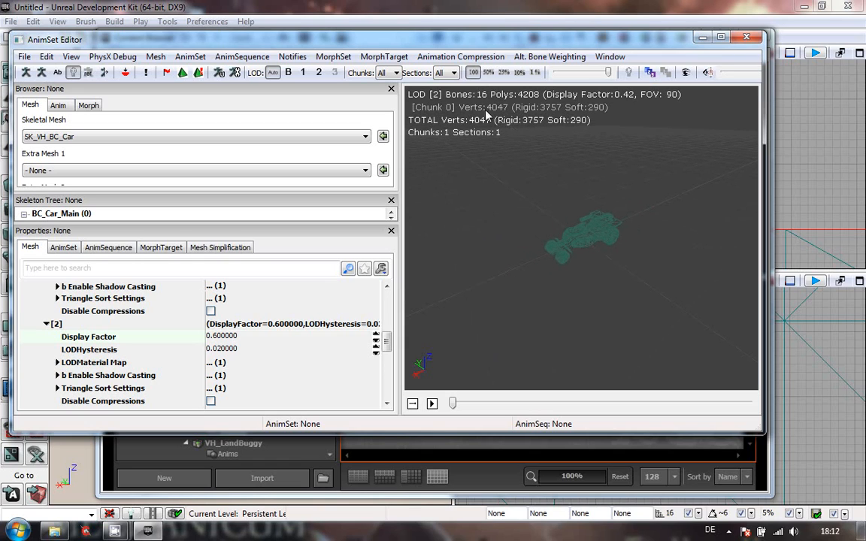
pyautogui.moveTo(464, 175); pyautogui.dragTo(453, 239, button='right')
pyautogui.moveTo(449, 314); pyautogui.dragTo(422, 177, button='right')
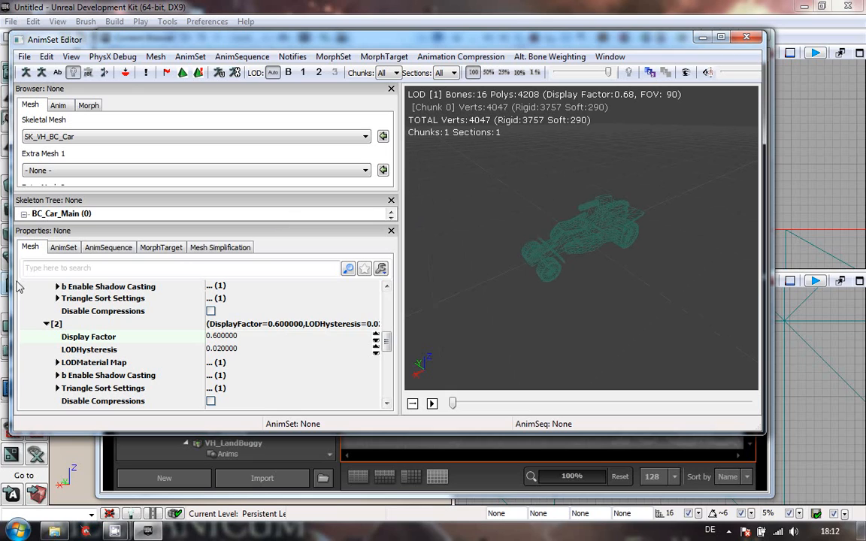
# Force the display to LOD 2 and simplify that level with a Desired Quality of 90
pyautogui.click(319, 73)
pyautogui.click(319, 73)
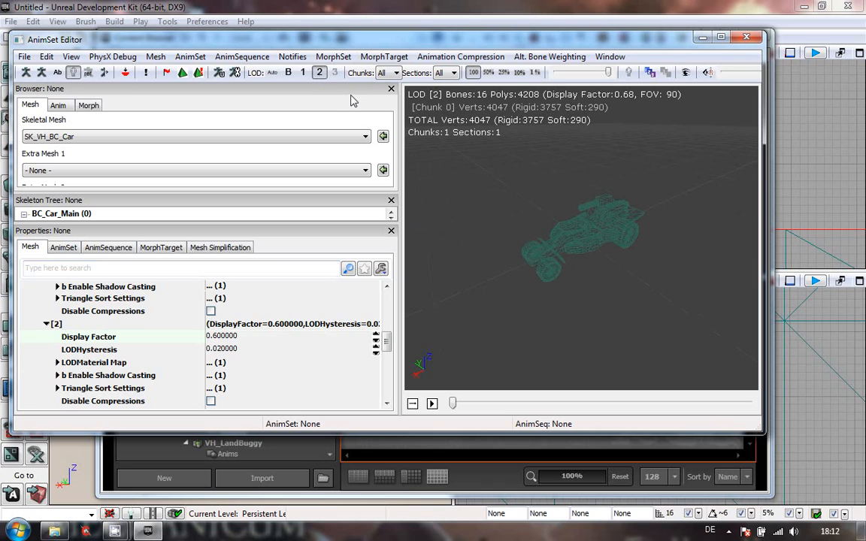
pyautogui.click(222, 248)
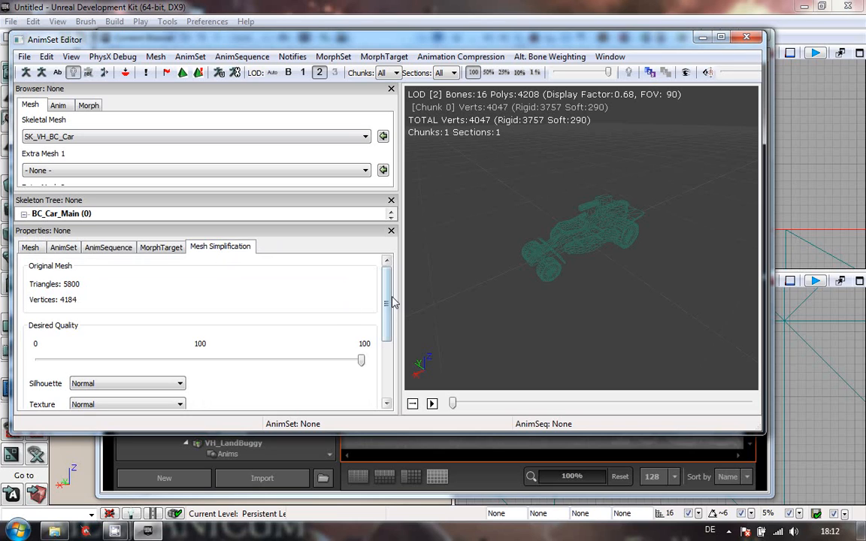
pyautogui.moveTo(389, 295); pyautogui.dragTo(388, 322)
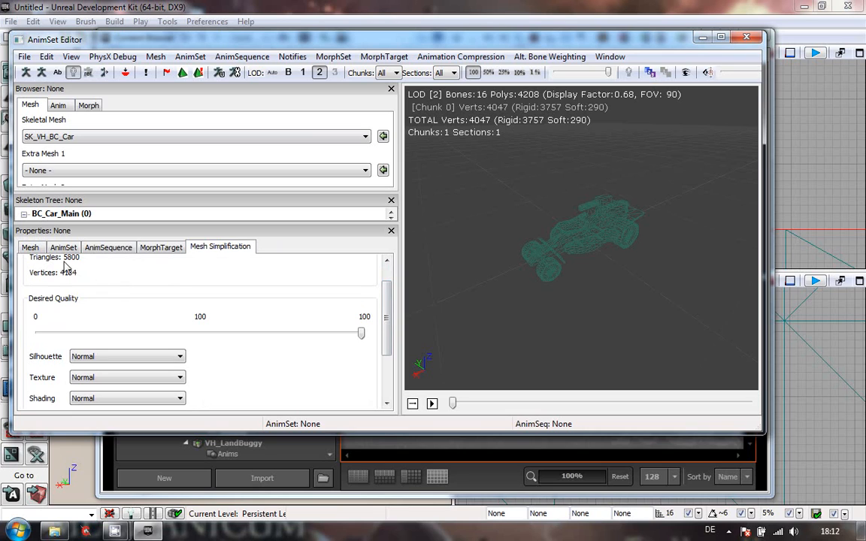
pyautogui.moveTo(387, 319)
pyautogui.mouseDown()
pyautogui.moveTo(386, 290)
pyautogui.moveTo(389, 362)
pyautogui.moveTo(387, 325)
pyautogui.moveTo(331, 334)
pyautogui.mouseUp()
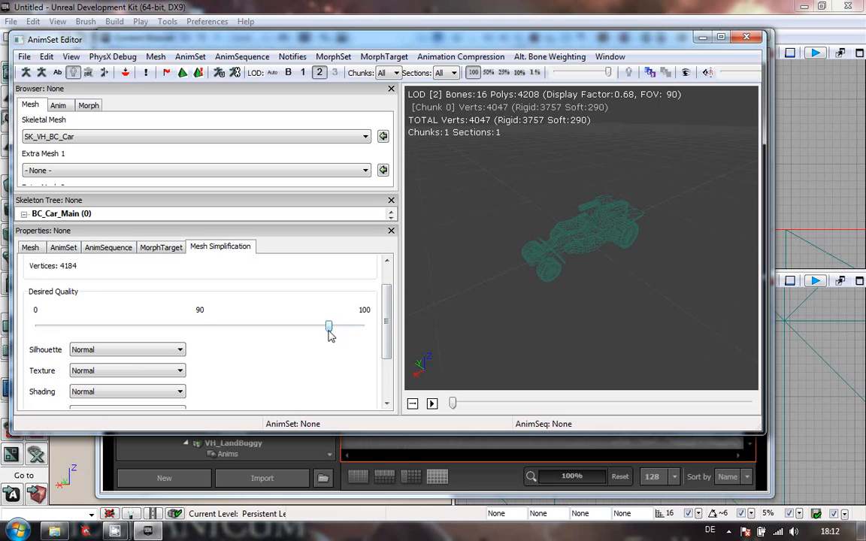
pyautogui.scroll(-3, 348, 316)
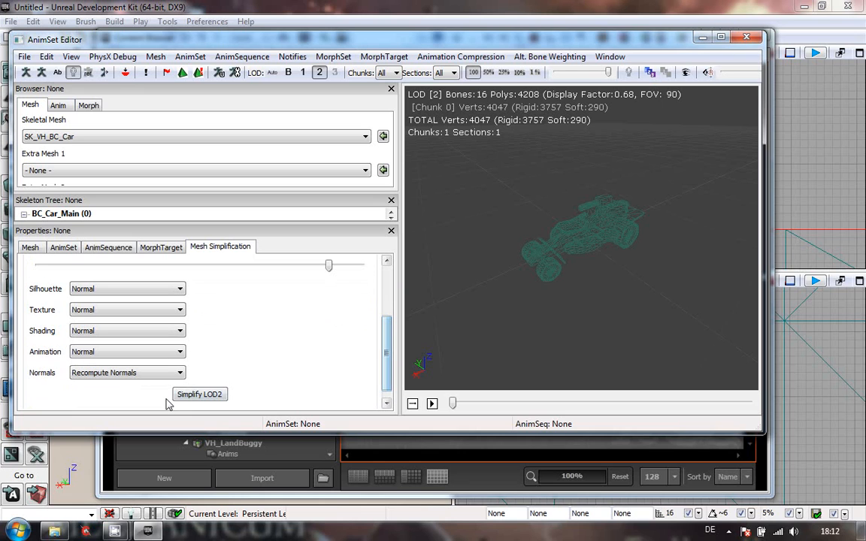
pyautogui.click(196, 394)
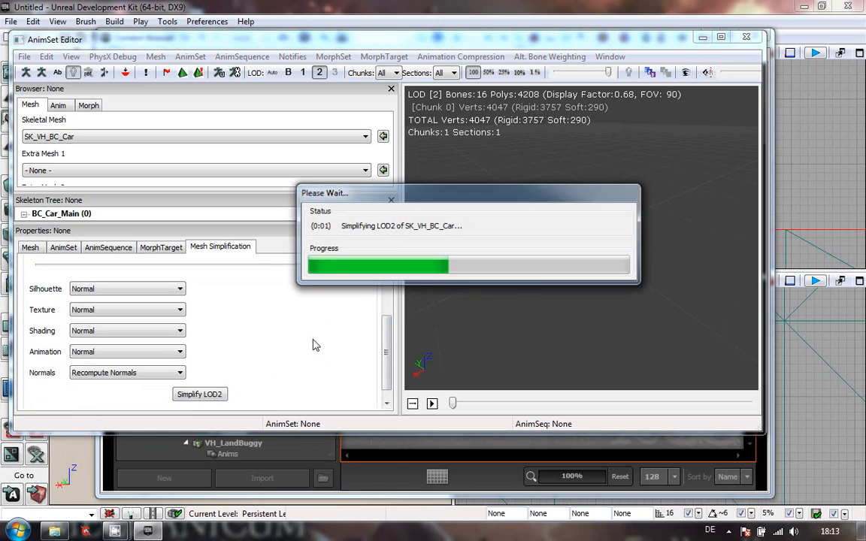
# Examine the simplified LOD 2 wireframe up close from several angles and review the mesh simplification settings
pyautogui.moveTo(502, 244); pyautogui.dragTo(525, 259)
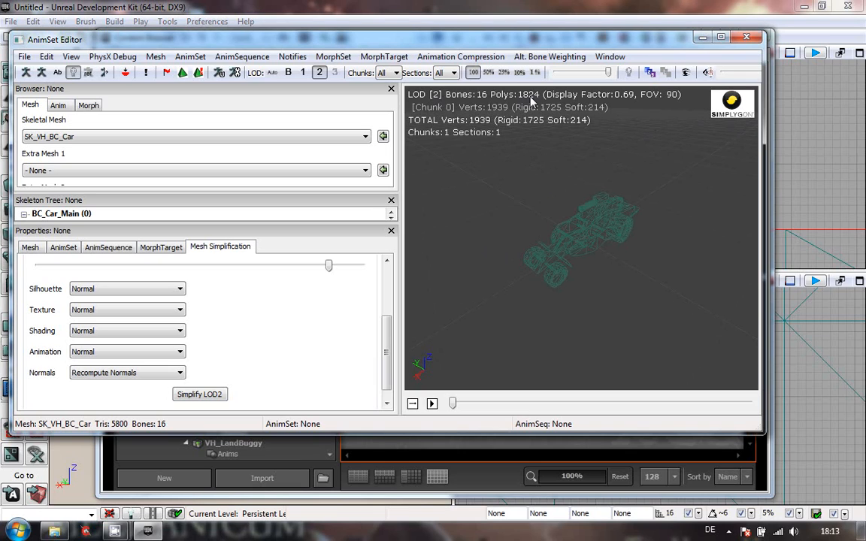
pyautogui.moveTo(626, 276); pyautogui.dragTo(518, 206)
pyautogui.moveTo(637, 275); pyautogui.dragTo(602, 130, button='right')
pyautogui.moveTo(602, 134); pyautogui.dragTo(531, 298)
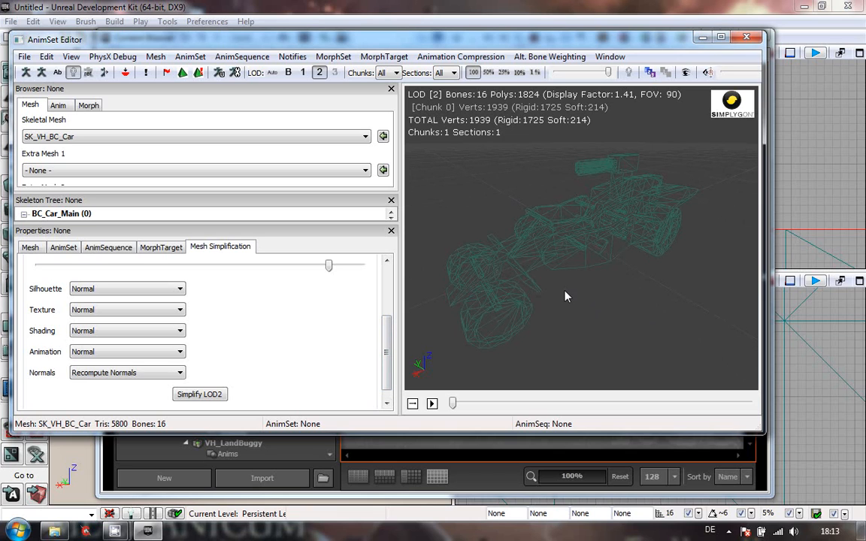
pyautogui.moveTo(446, 316); pyautogui.dragTo(659, 275)
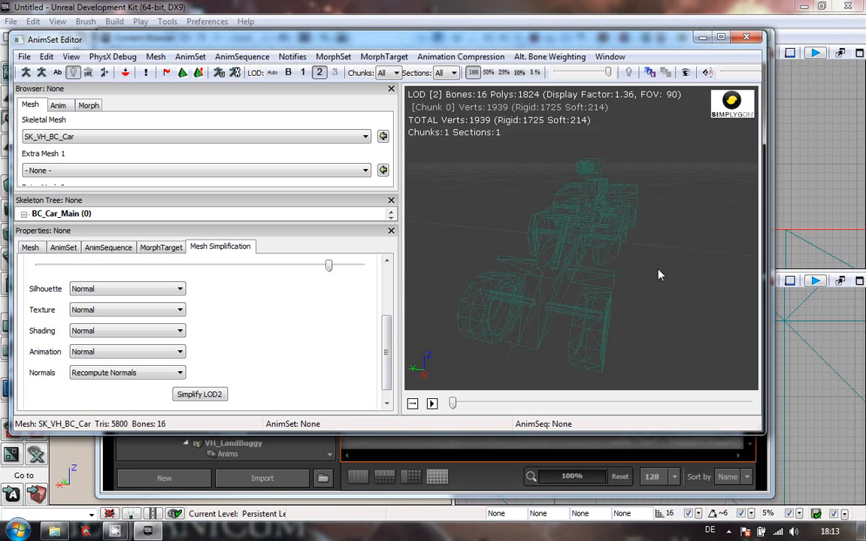
pyautogui.moveTo(568, 317); pyautogui.dragTo(629, 276)
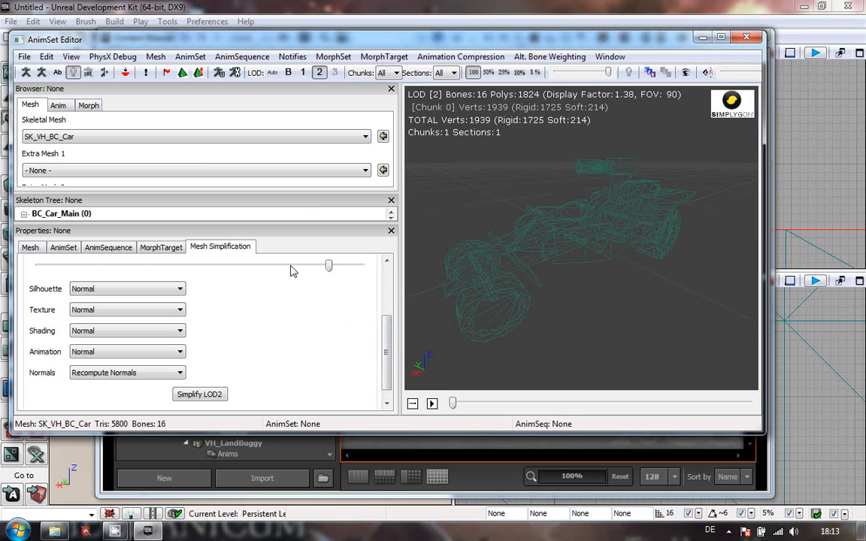
pyautogui.moveTo(387, 348); pyautogui.dragTo(389, 315)
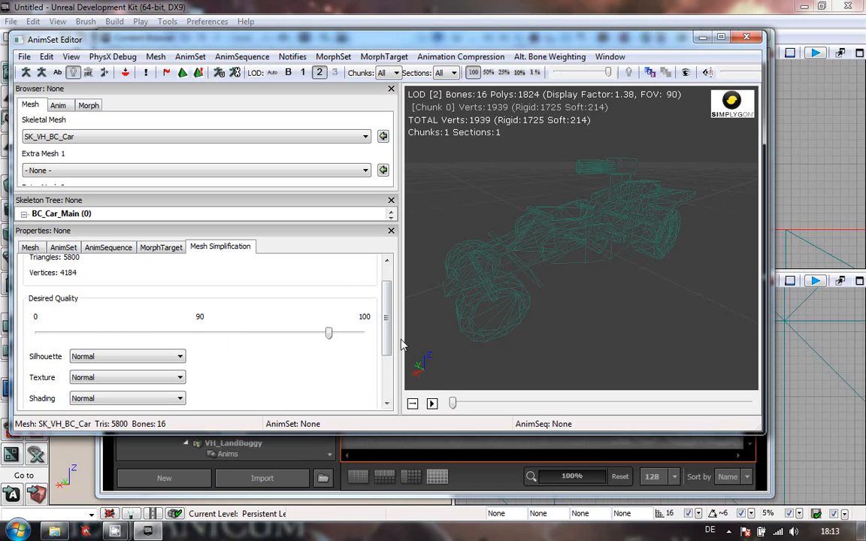
pyautogui.moveTo(386, 336); pyautogui.dragTo(364, 259)
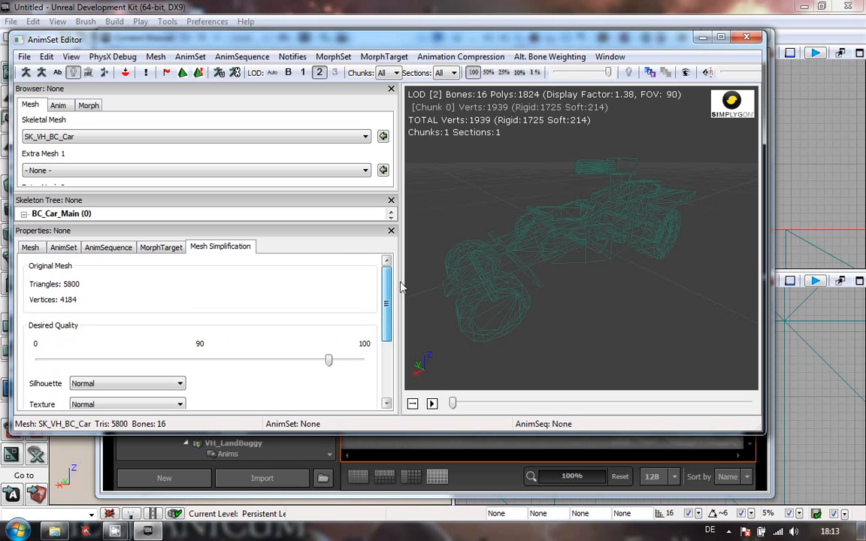
pyautogui.moveTo(574, 255); pyautogui.dragTo(725, 339)
# Set the Display Factor of LOD 2 to 0.2 in the car mesh's LODInfo
pyautogui.click(30, 248)
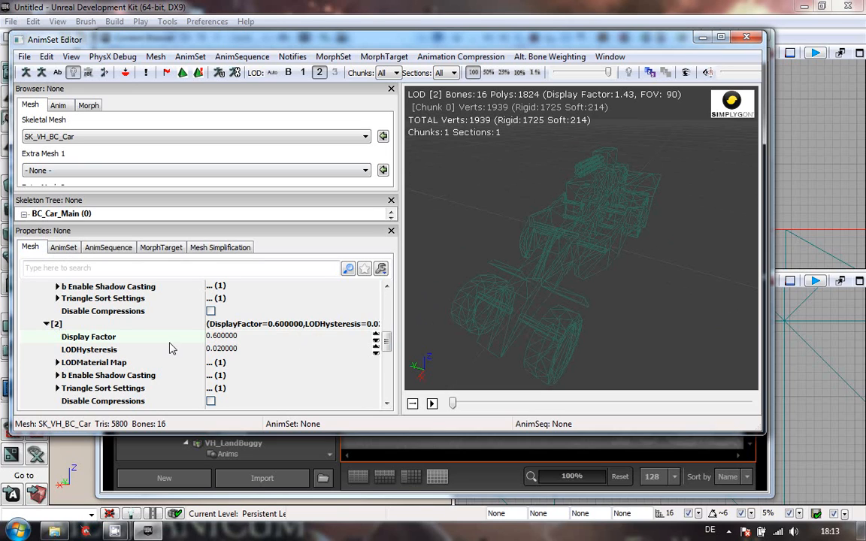
pyautogui.click(220, 337)
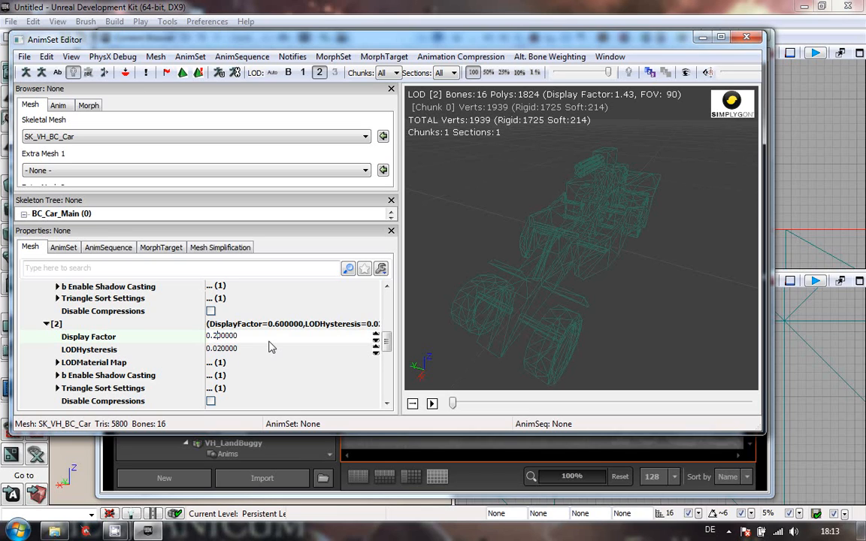
pyautogui.press('Return')
# Return the preview to automatic LOD selection and check how the car's levels switch at increasing viewing distances
pyautogui.moveTo(551, 265); pyautogui.dragTo(619, 278)
pyautogui.moveTo(619, 273); pyautogui.dragTo(601, 256, button='right')
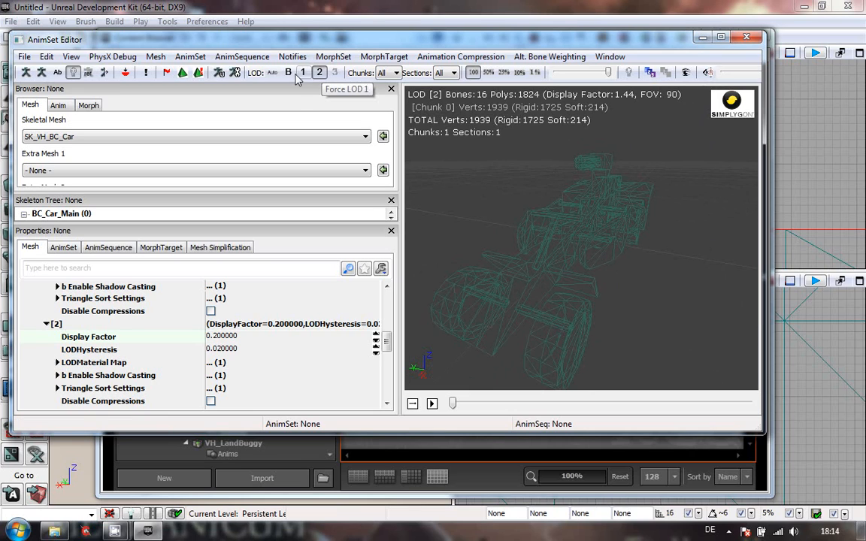
pyautogui.click(272, 74)
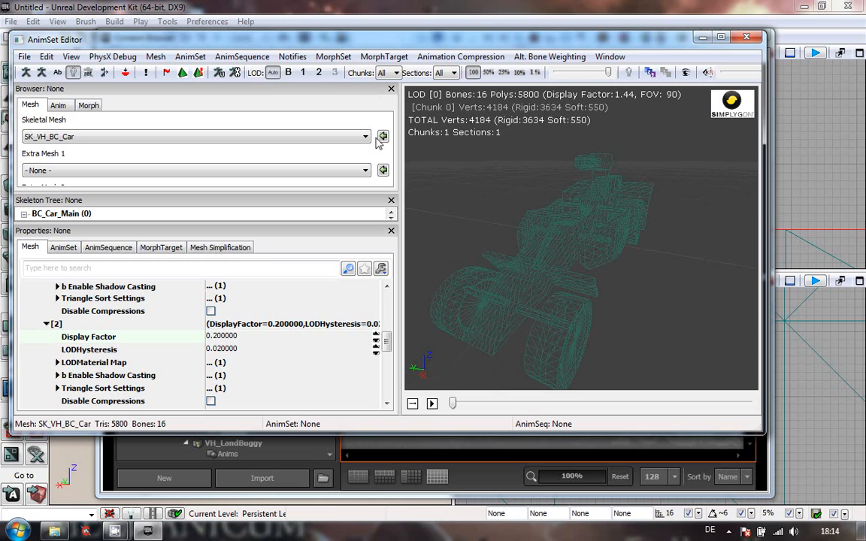
pyautogui.moveTo(603, 301); pyautogui.dragTo(580, 297)
pyautogui.moveTo(645, 293); pyautogui.dragTo(675, 396, button='right')
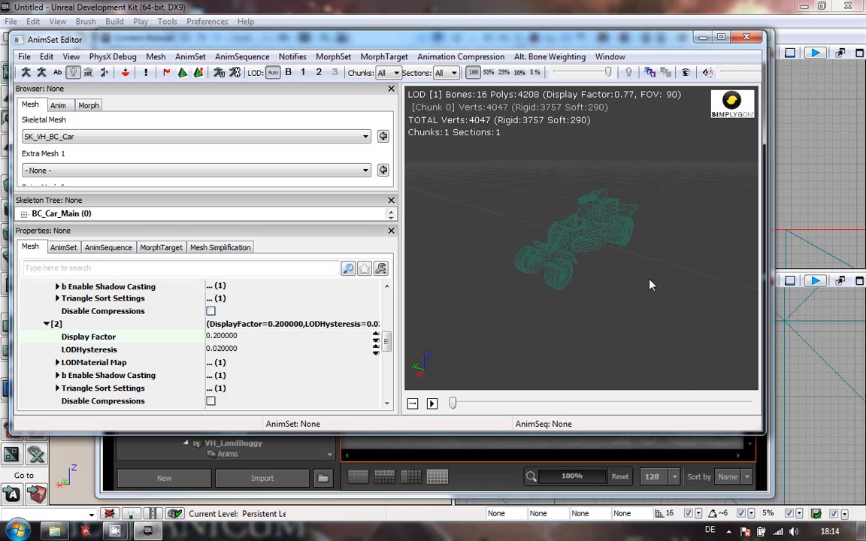
pyautogui.moveTo(643, 251); pyautogui.dragTo(760, 397, button='right')
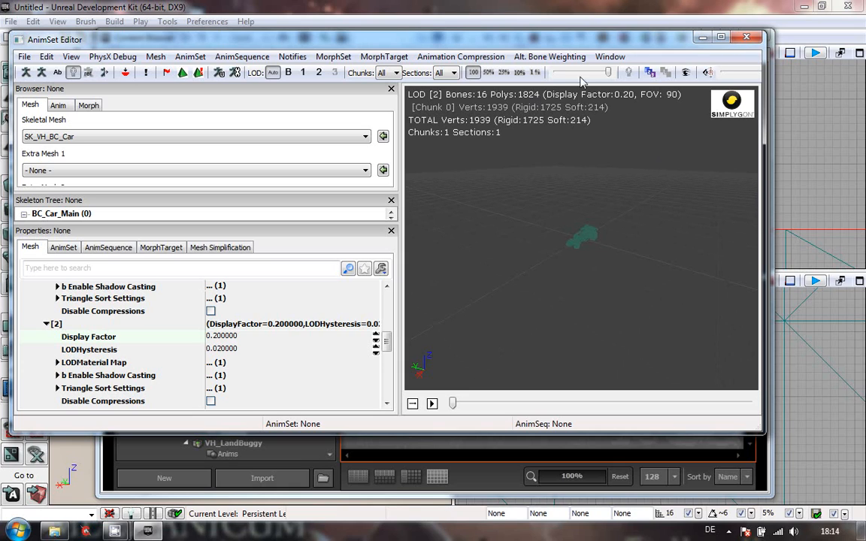
pyautogui.moveTo(630, 254); pyautogui.dragTo(591, 165)
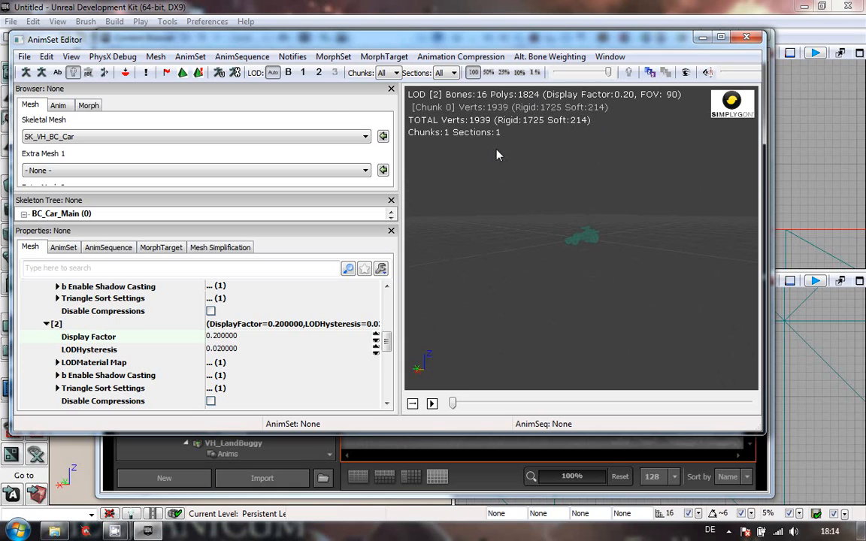
# Turn off the wireframe display and inspect the shaded car's LOD switching from far and nearer distances
pyautogui.click(105, 73)
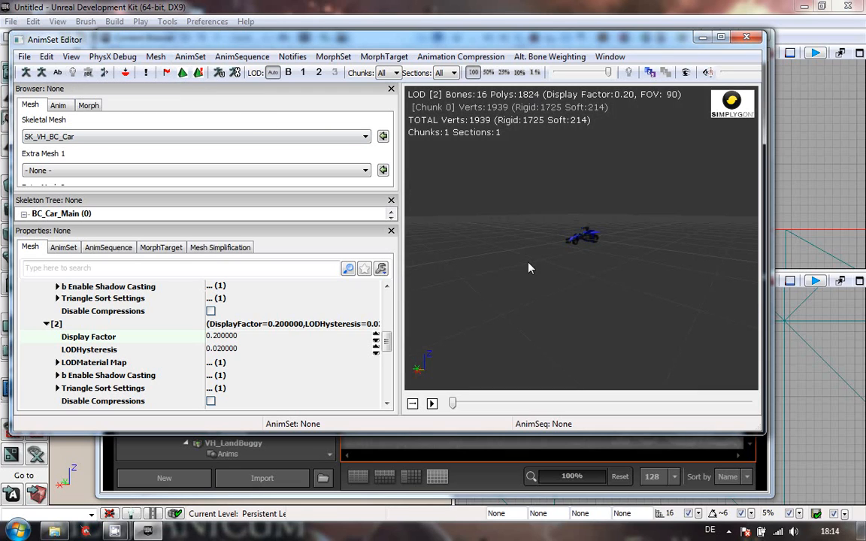
pyautogui.moveTo(581, 271); pyautogui.dragTo(759, 297)
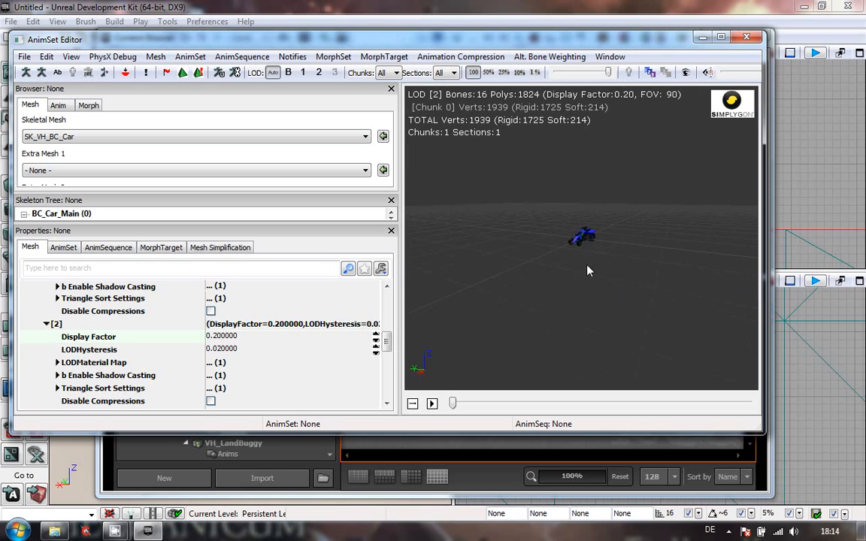
pyautogui.moveTo(606, 262); pyautogui.dragTo(596, 196)
pyautogui.moveTo(600, 137); pyautogui.dragTo(599, 271)
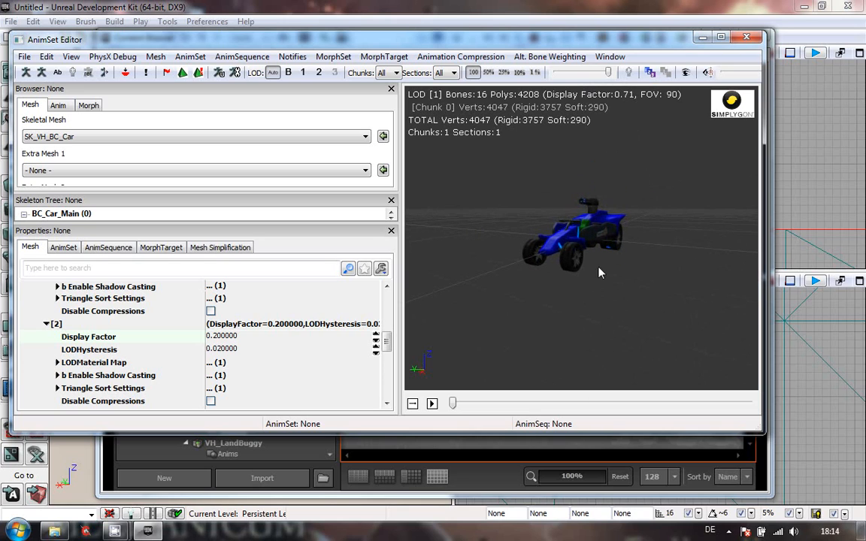
# Collapse the LOD 2 entry and the LODInfo list, and inspect the shaded car up close
pyautogui.click(46, 323)
pyautogui.moveTo(388, 349); pyautogui.dragTo(386, 323)
pyautogui.click(35, 337)
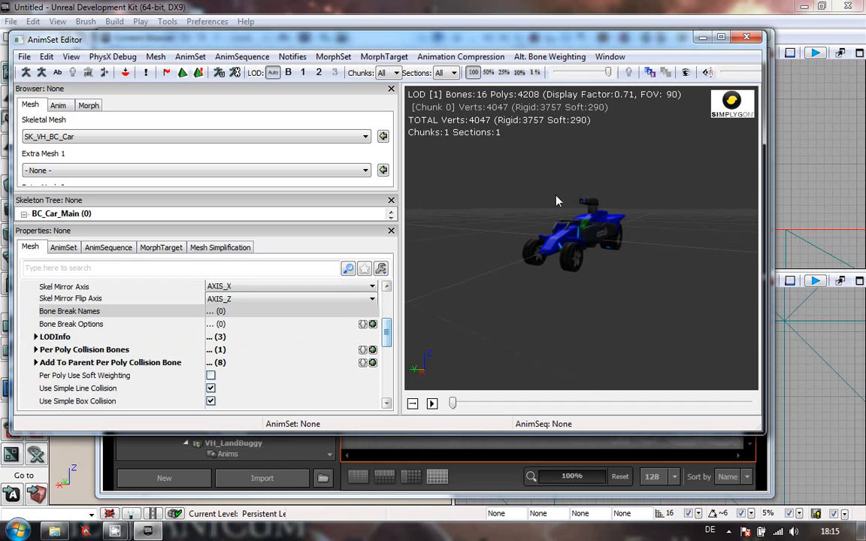
pyautogui.scroll(5, 596, 332)
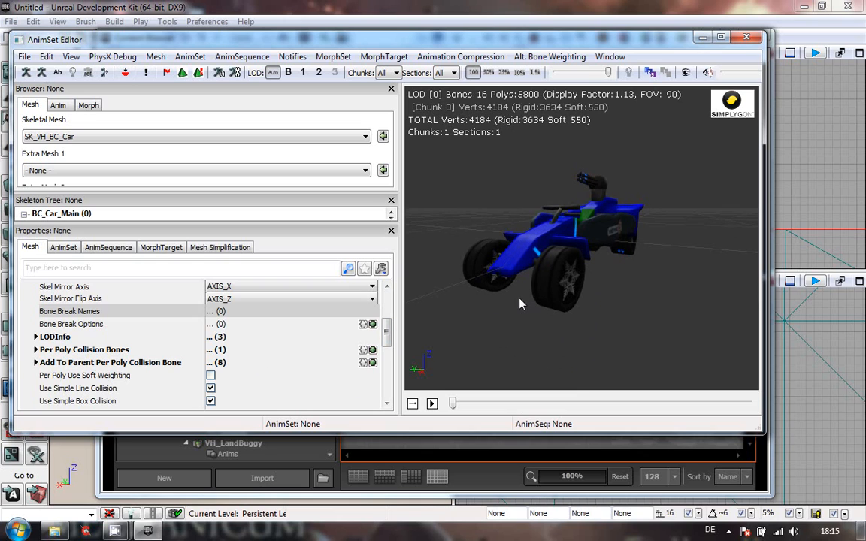
pyautogui.moveTo(475, 319); pyautogui.dragTo(677, 280)
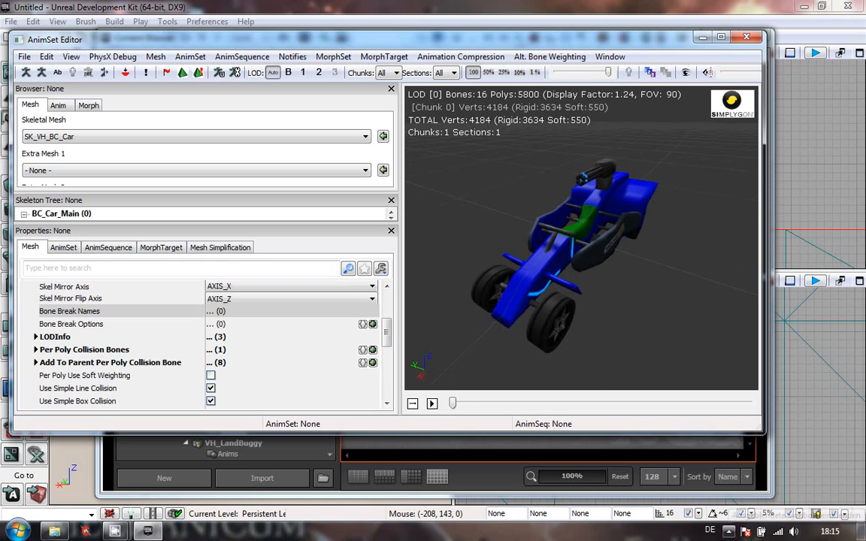
pyautogui.click(729, 532)
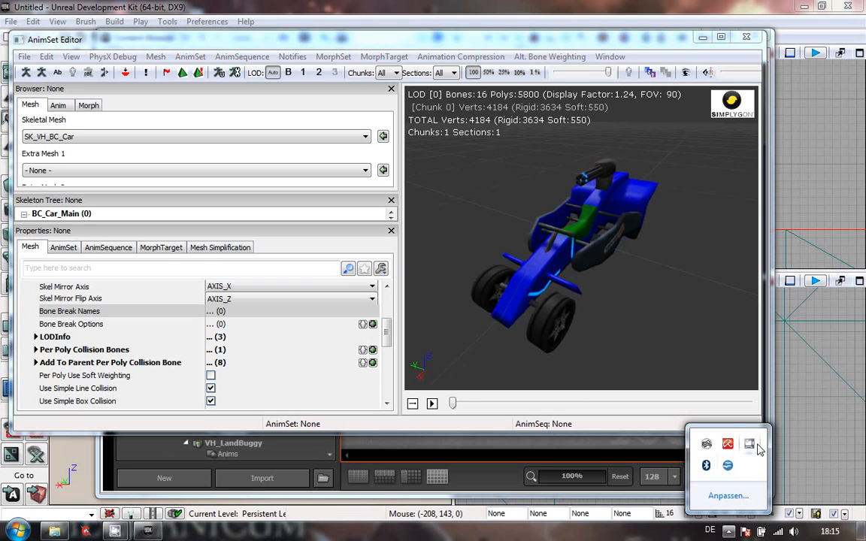
pyautogui.click(750, 444)
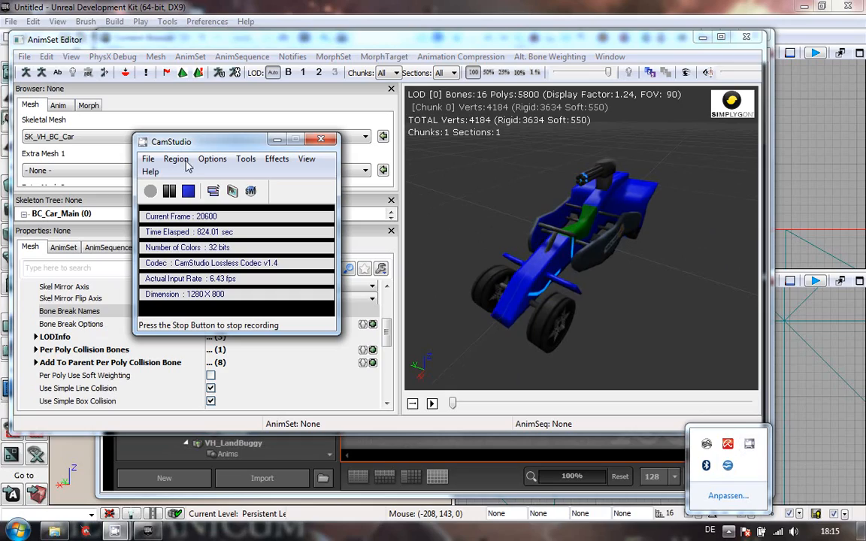